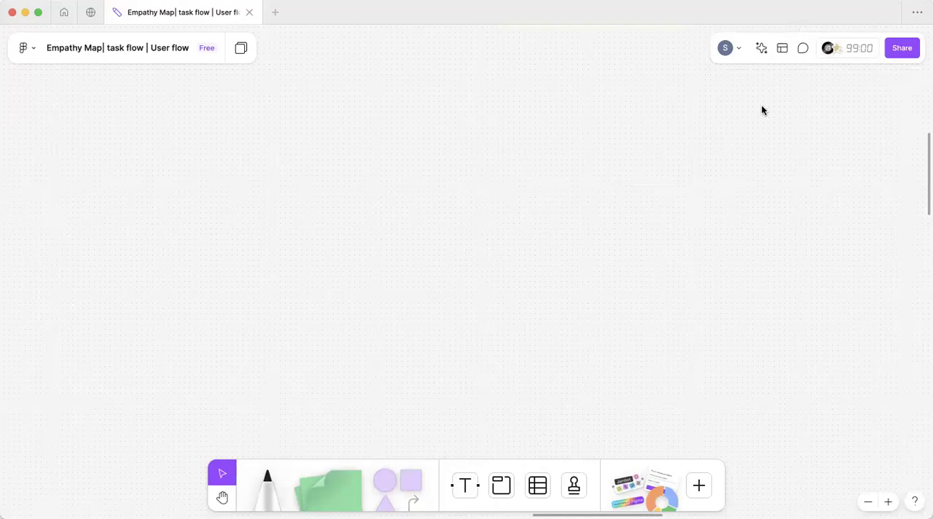
Step: Search the templates for "empathy" and add the Empathy map template to the existing board
click(782, 49)
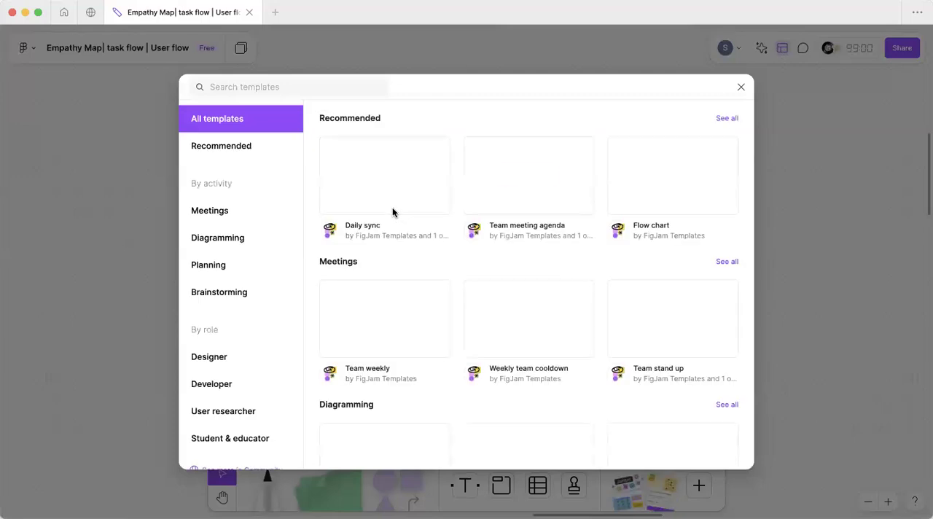
text(empathy)
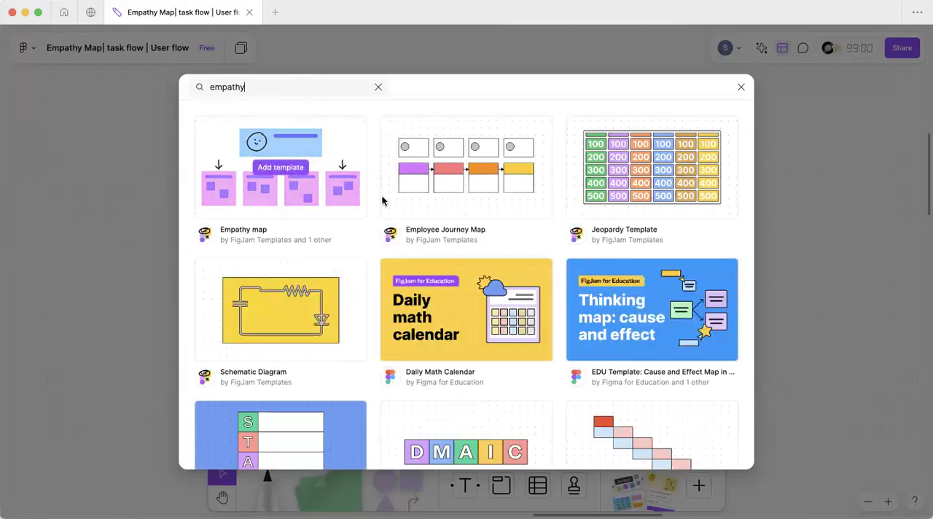
scroll(382, 202, down, 10)
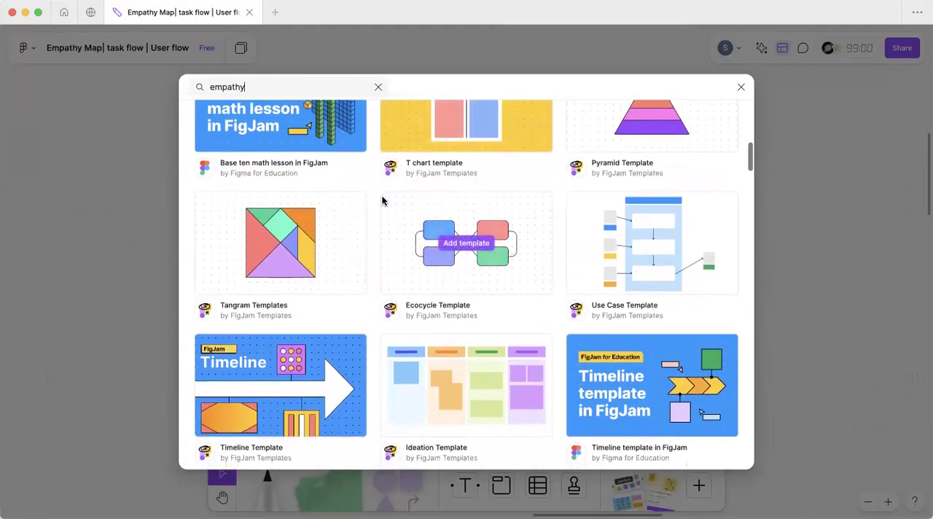
scroll(382, 201, up, 10)
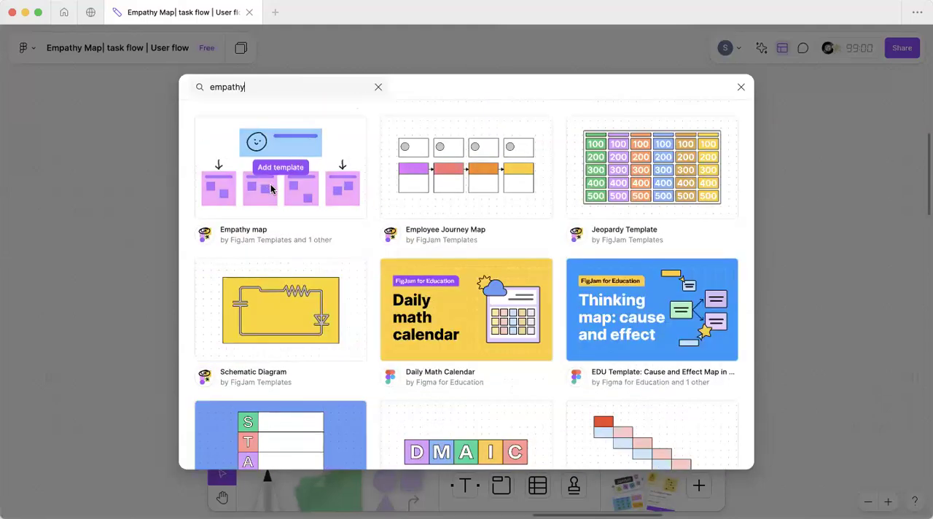
click(269, 170)
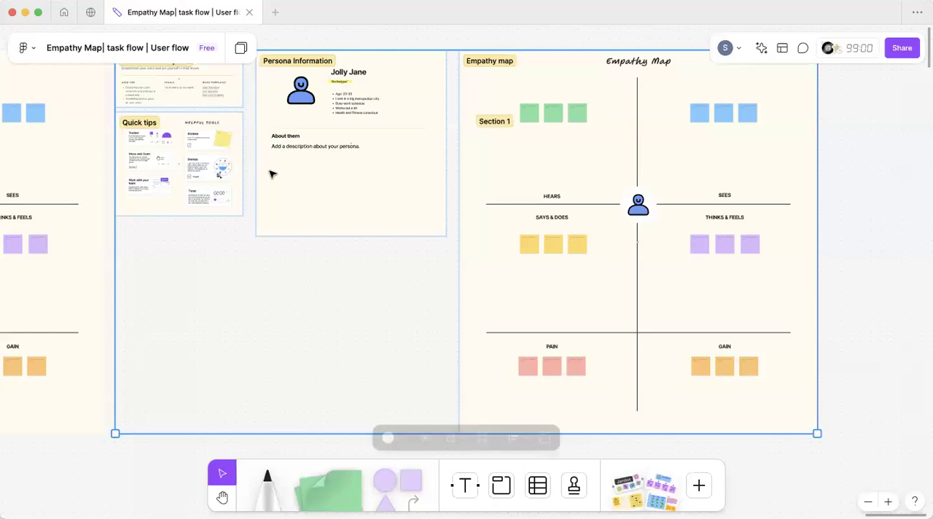
scroll(404, 196, left, 15)
scroll(410, 199, down, 10)
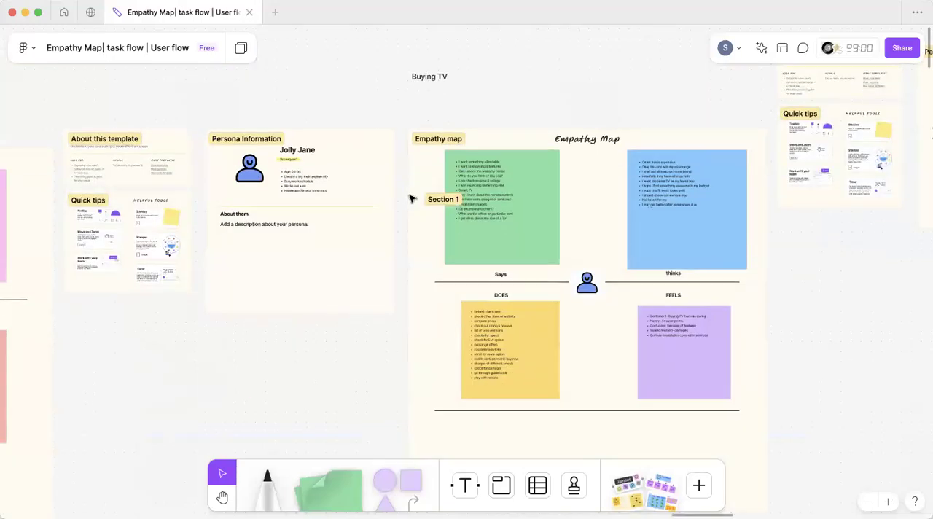
scroll(416, 139, left, 5)
scroll(420, 139, down, 5)
scroll(419, 139, left, 4)
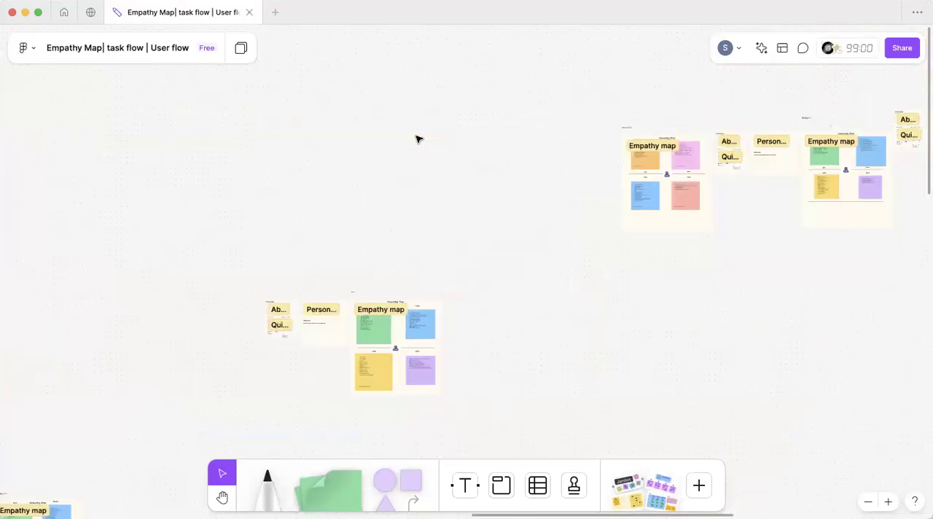
scroll(419, 139, up, 7)
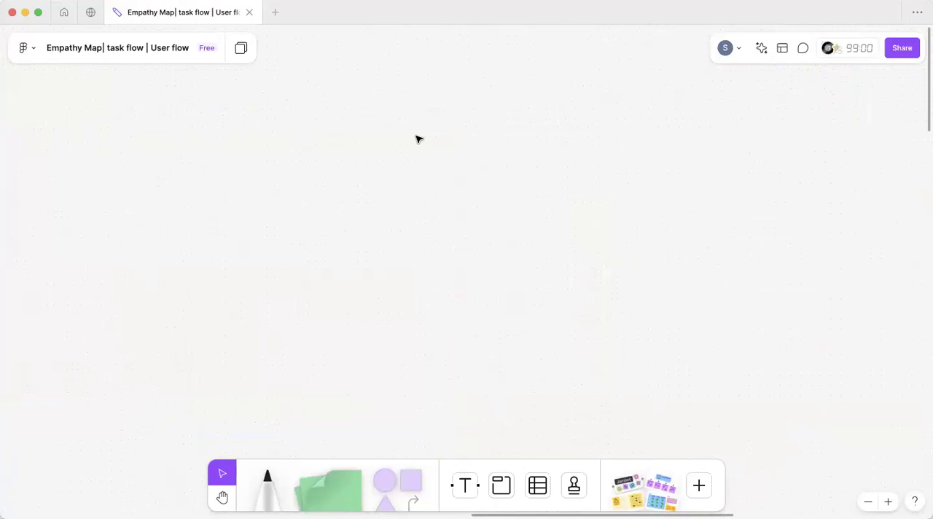
Step: Create a new FigJam board and close the Empathy Map board that was open before
click(64, 12)
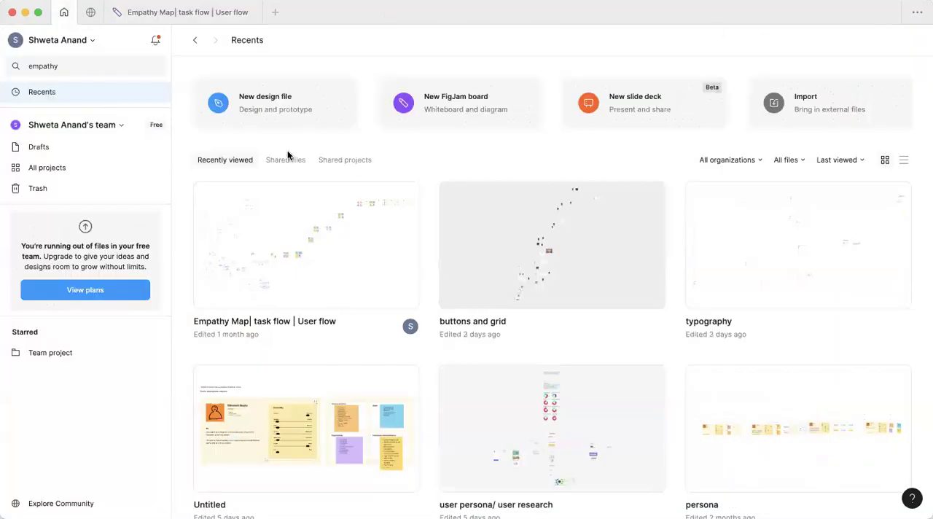
click(466, 99)
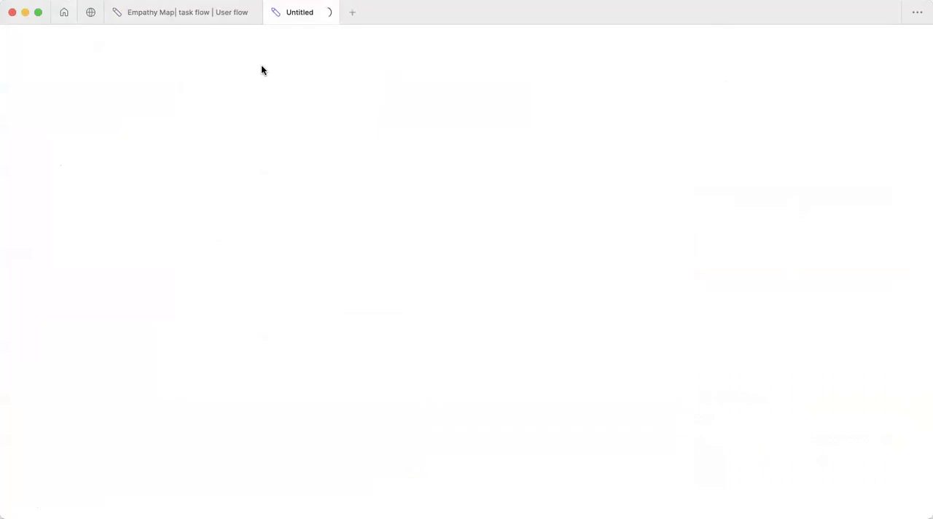
click(250, 13)
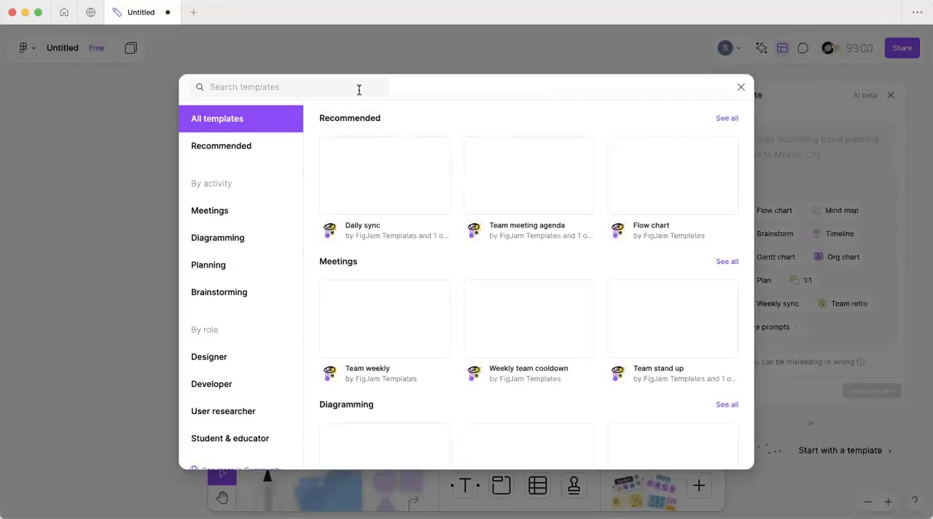
Step: Search the templates for "empathy" and add the Empathy map template to the new board
text(empaty)
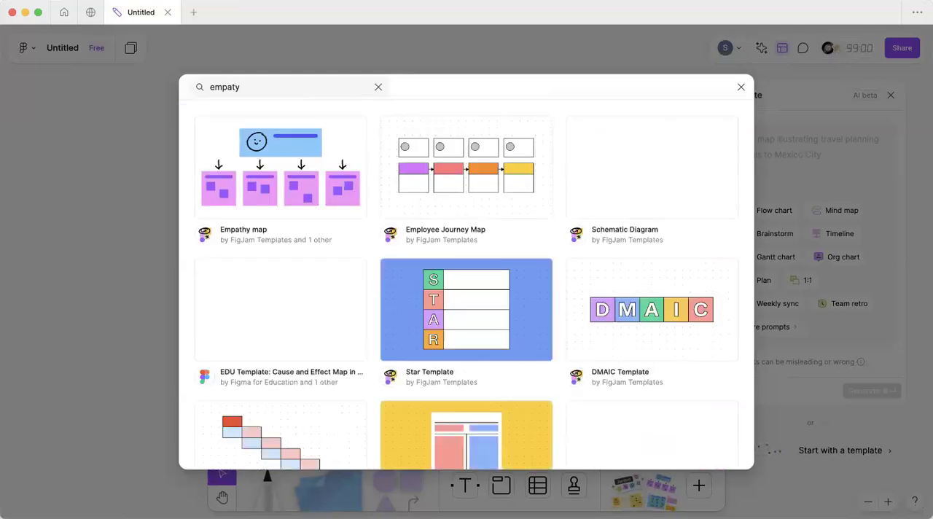
key(BackSpace)
text(hy)
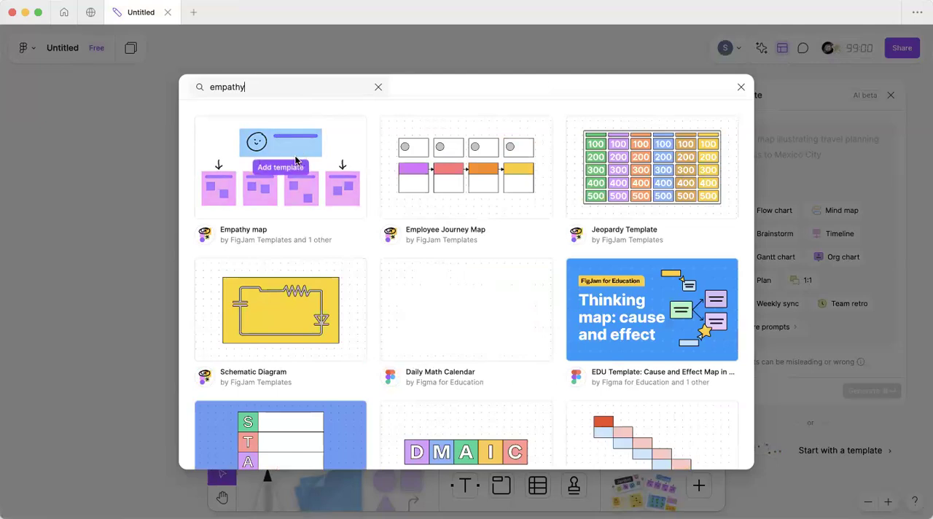
click(288, 167)
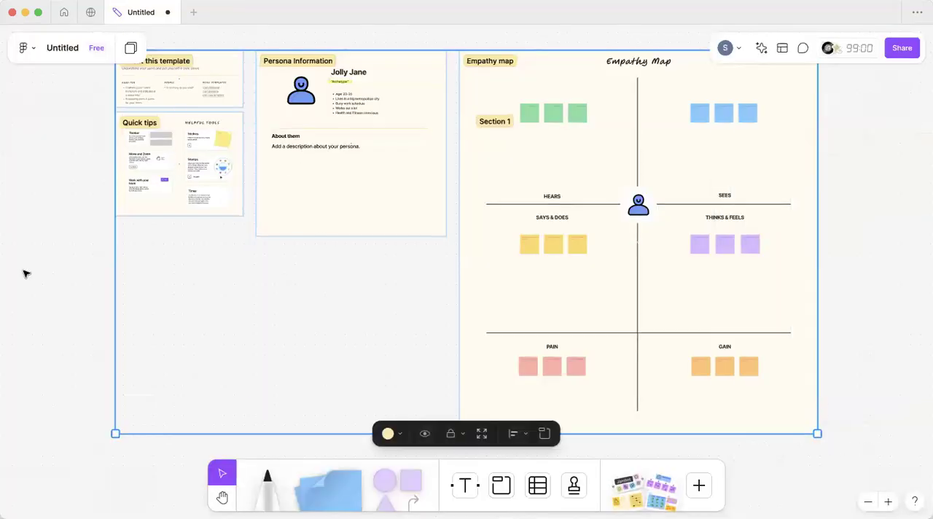
Step: Delete the About this template, Quick tips and Persona Information sections beside the empathy map
click(23, 271)
drag(86, 99, 472, 340)
key(Delete)
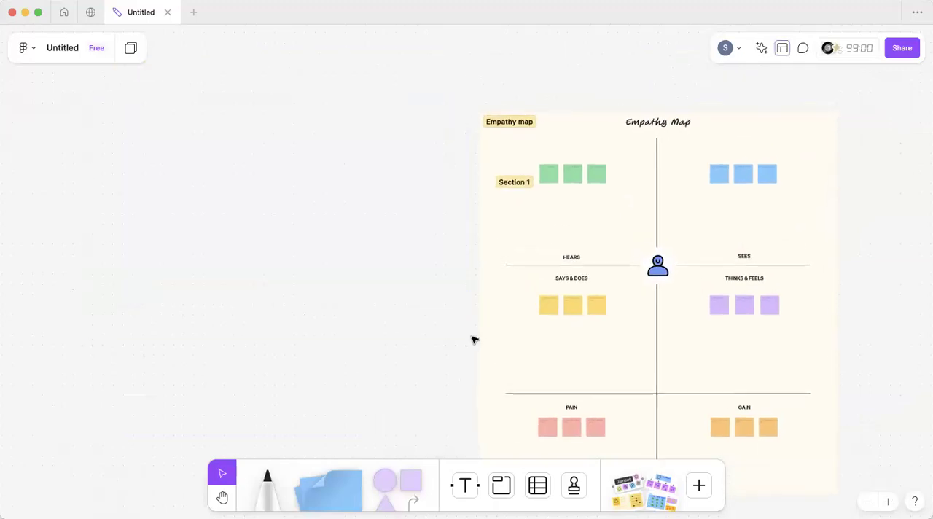
Step: Delete the Pain and Gain area from the empathy map, including its notes, labels and dividing lines
scroll(470, 337, right, 5)
scroll(471, 337, down, 2)
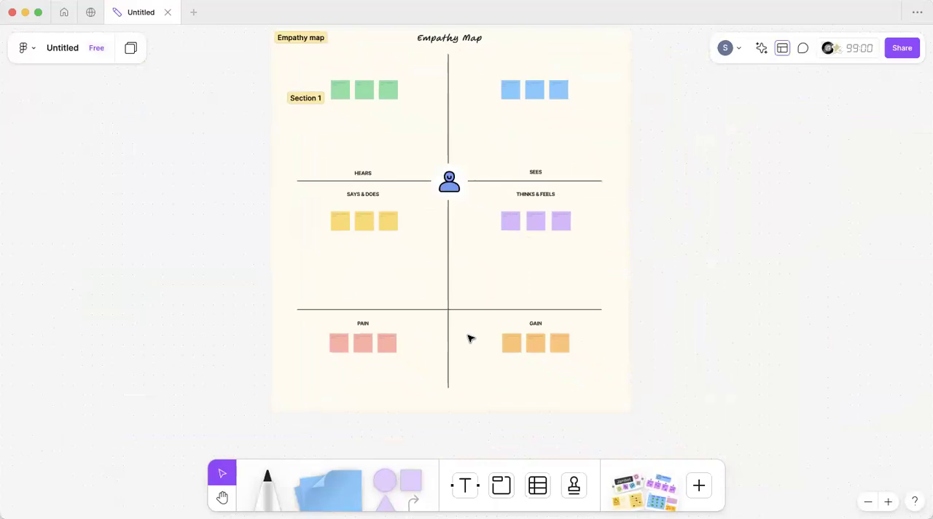
drag(700, 411, 296, 318)
key(Delete)
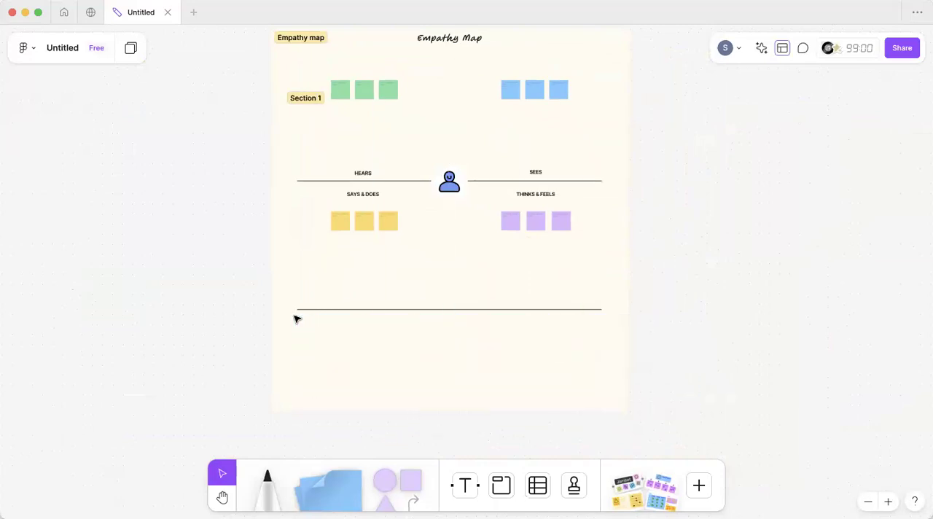
click(328, 311)
key(Delete)
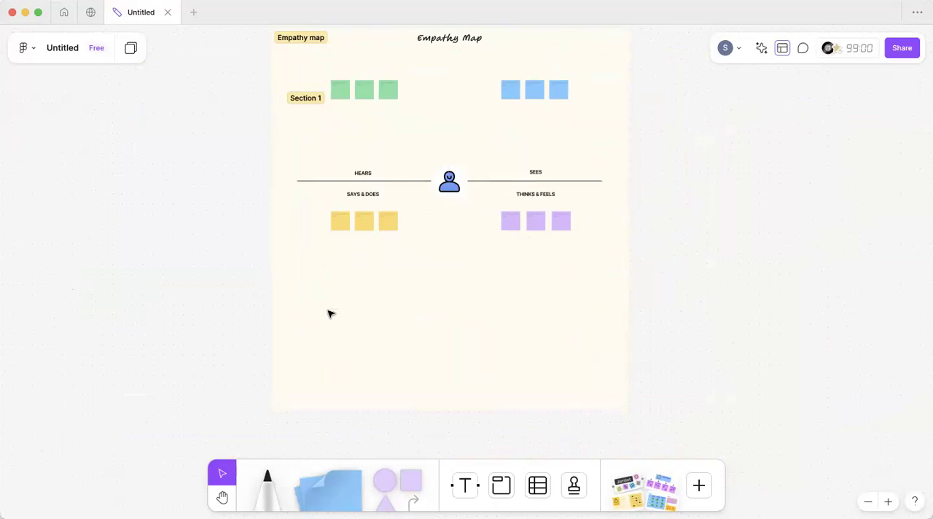
Step: Rename the HEARS heading to "Says" and the SEES heading to "Thinks"
scroll(328, 314, up, 2)
double_click(321, 223)
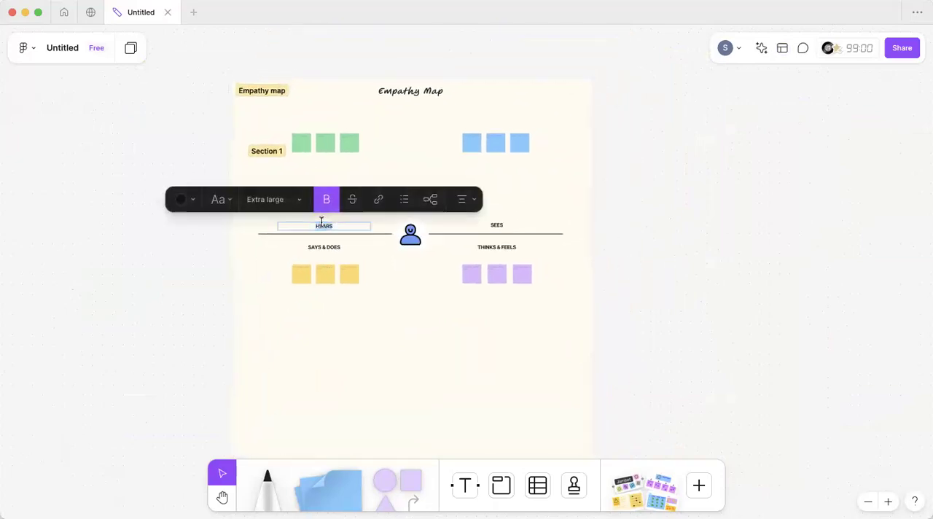
key(BackSpace)
text(Says)
click(503, 228)
double_click(502, 227)
text(Thinks)
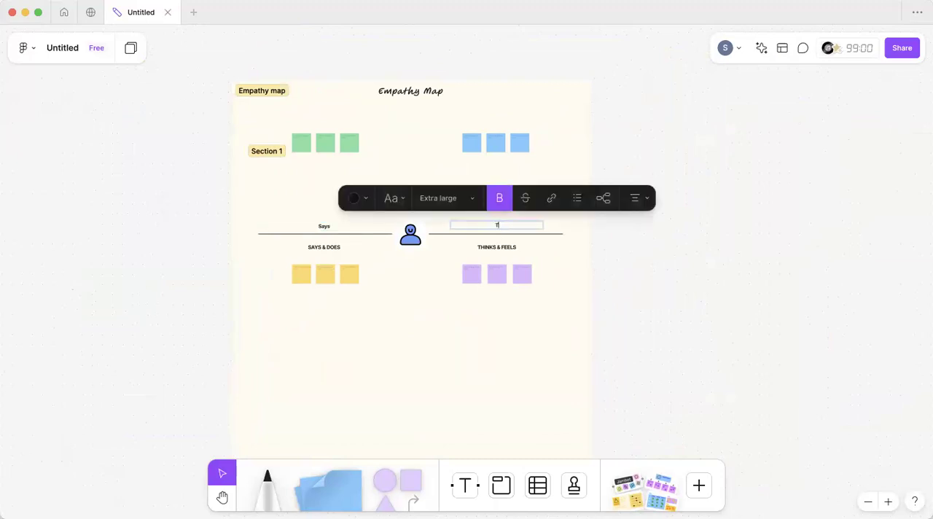
Step: Shorten the two lower quadrant headings to "DOES" and "FEELS"
click(324, 247)
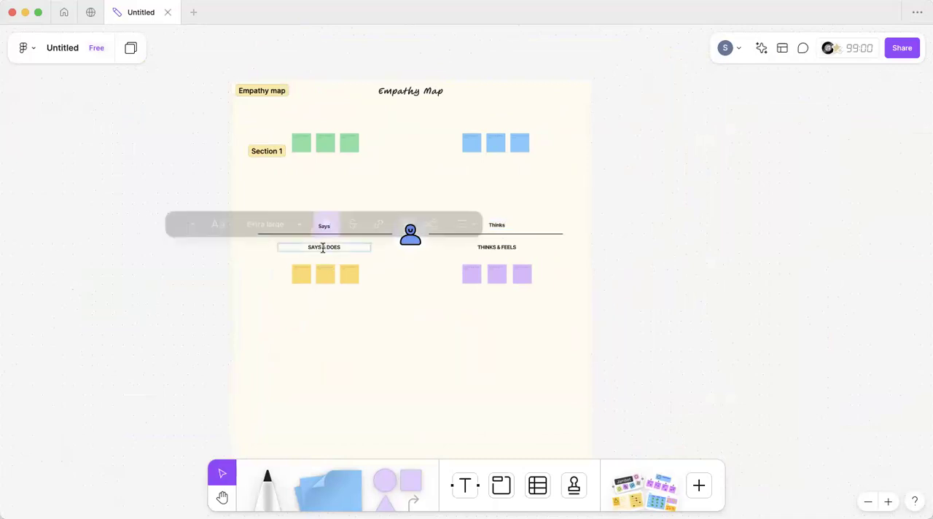
drag(325, 247, 296, 246)
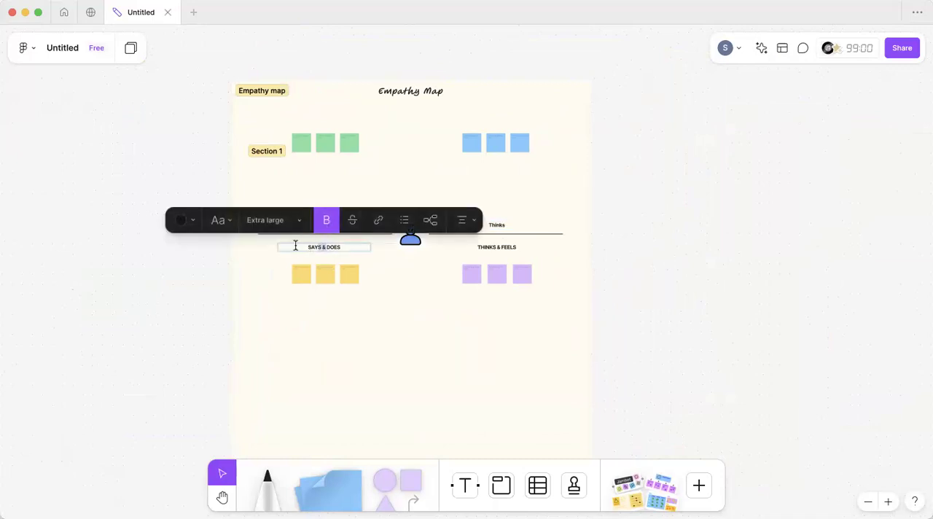
key(BackSpace)
click(506, 248)
key(BackSpace)
key(BackSpace)
key(BackSpace)
key(BackSpace)
key(BackSpace)
key(BackSpace)
key(BackSpace)
key(BackSpace)
key(BackSpace)
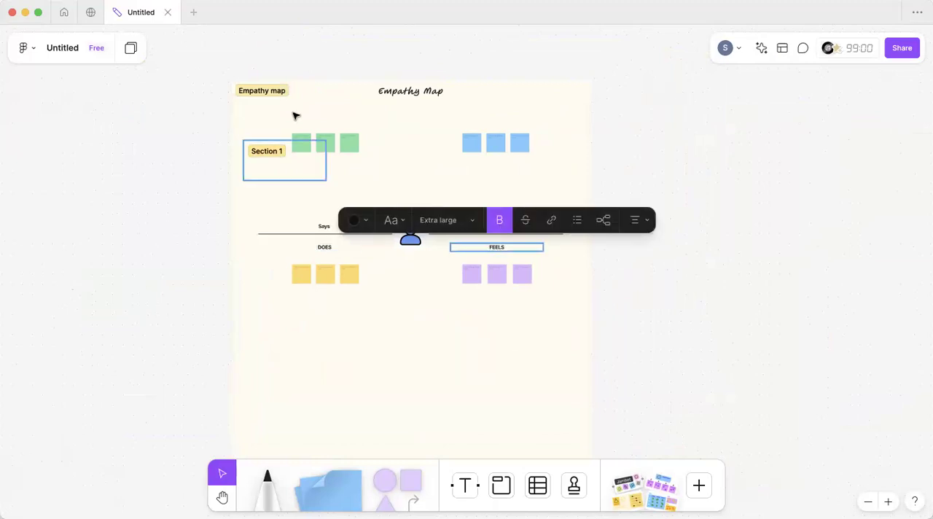
Step: Delete two of the green sticky notes and enlarge the remaining one to fill the Says quadrant
click(327, 150)
key(BackSpace)
click(350, 142)
key(BackSpace)
drag(307, 143, 389, 218)
drag(365, 175, 355, 176)
scroll(355, 176, up, 5)
click(354, 175)
Step: Add the text title "Buying TV" above the upper-left corner of the empathy map
click(464, 485)
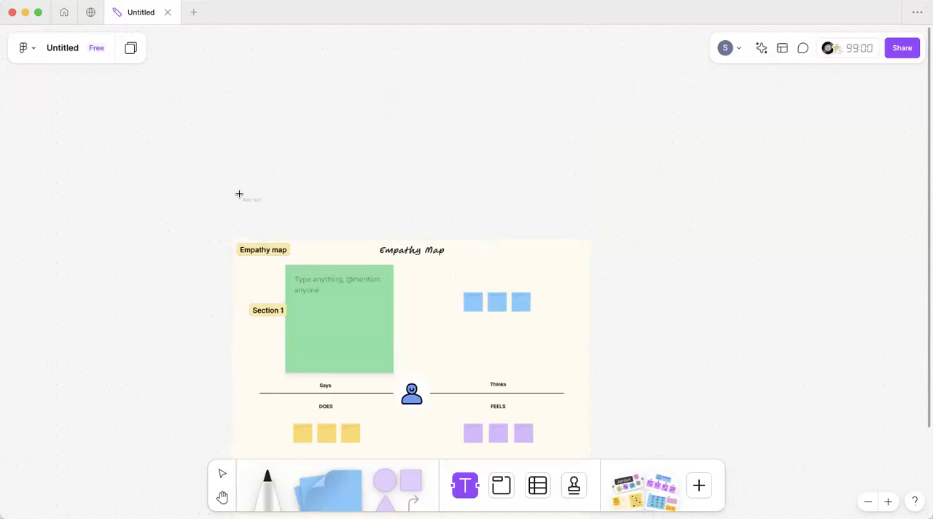
click(239, 197)
text(Buying TV)
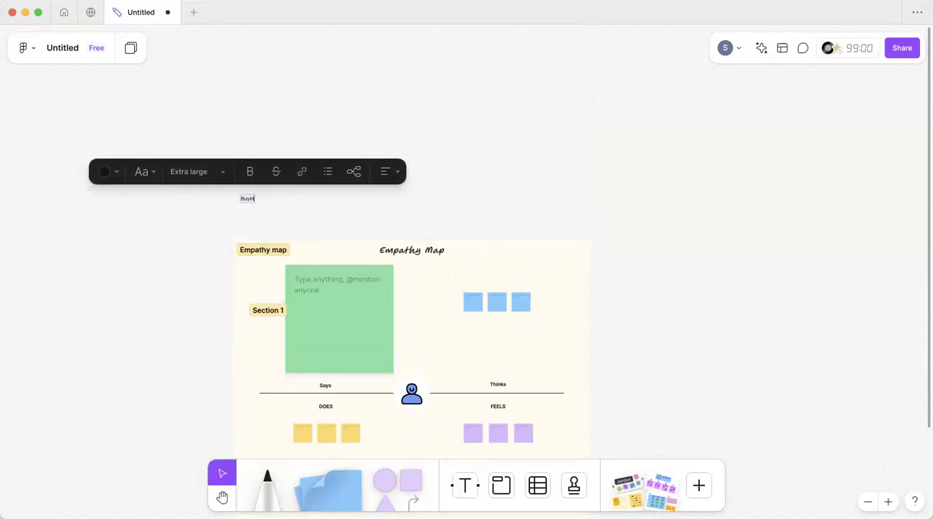
key(Escape)
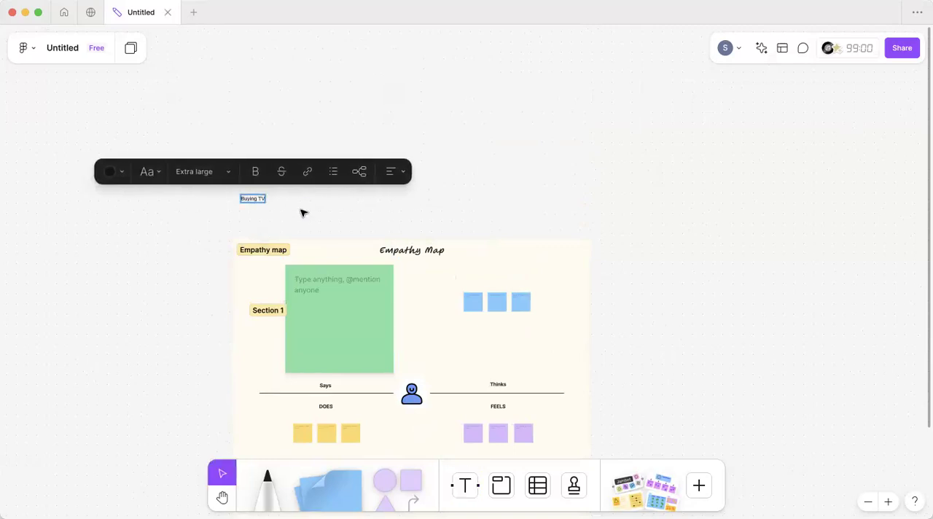
Step: Delete the Section 1 frame and shift the large green note left into the space beside it
scroll(302, 212, down, 1)
scroll(302, 212, left, 1)
click(284, 304)
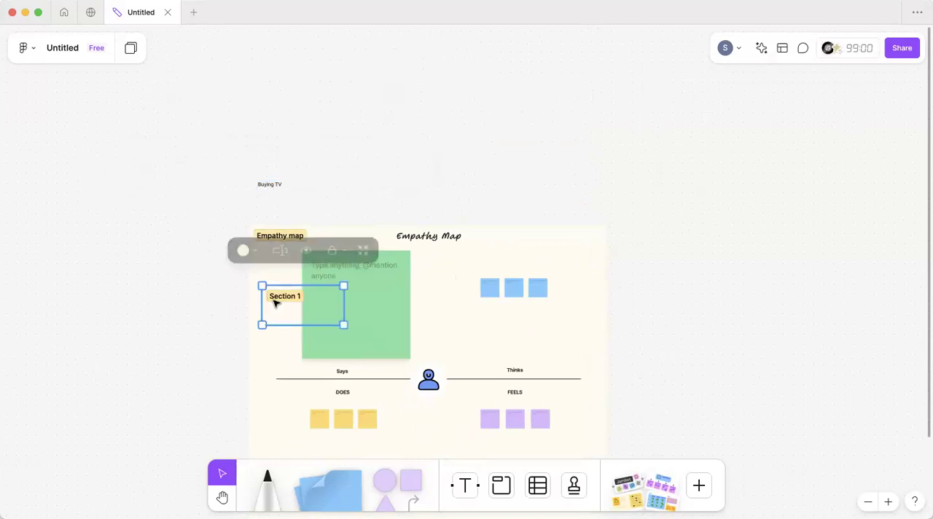
key(Delete)
drag(323, 307, 292, 304)
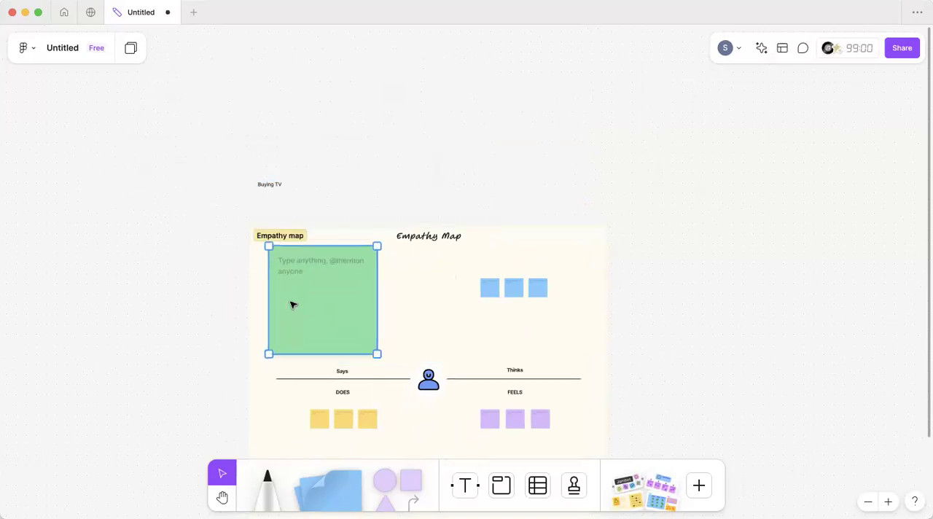
Step: Set the green note's text to Medium size in a bulleted list
click(420, 204)
scroll(306, 271, up, 5)
click(354, 182)
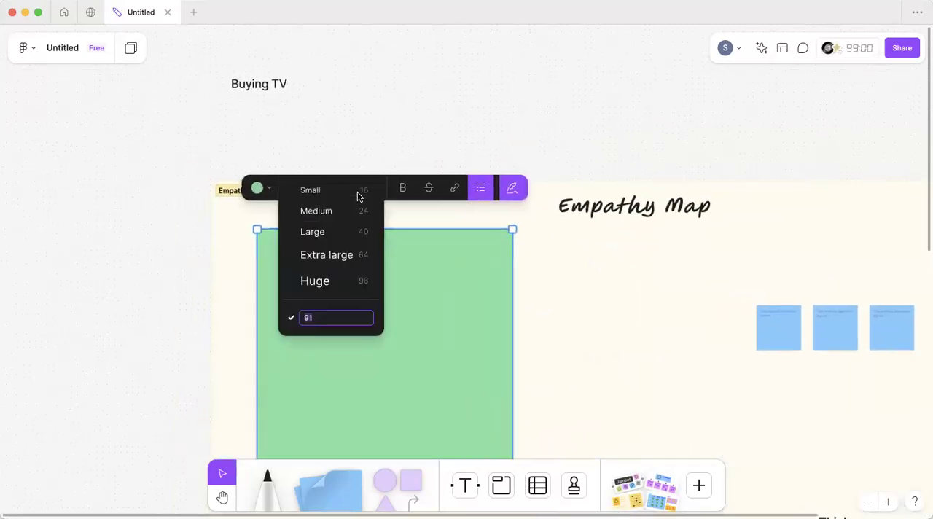
click(345, 212)
scroll(314, 285, up, 5)
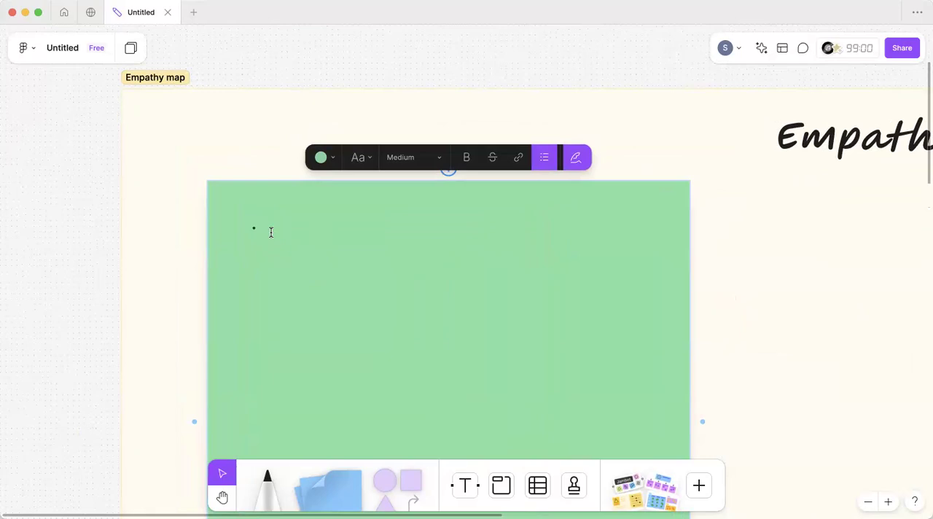
Step: Enter the bullets "I want an affordable TV" and "I want TV in y budget" in the green Says note
text(I wa)
text(nt )
text(an affor)
text(dable TV)
text(I want TV )
text(in y bo)
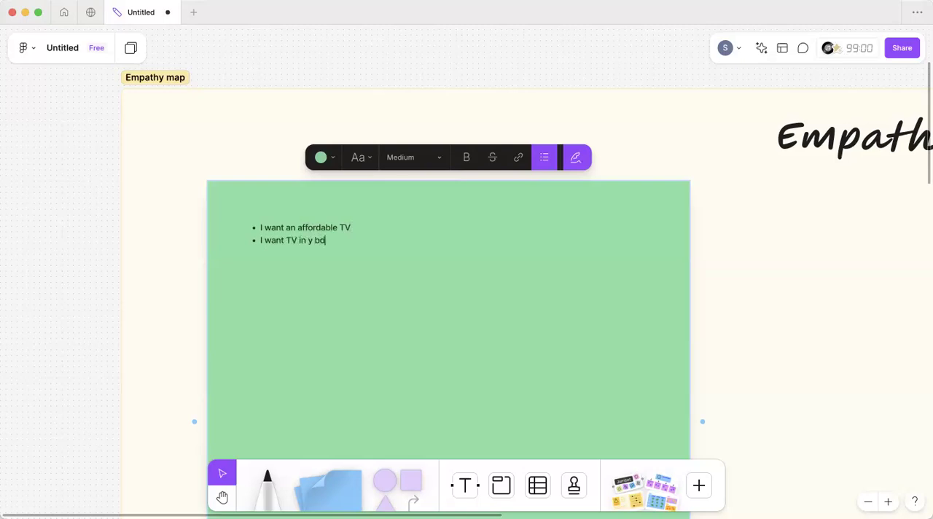
key(BackSpace)
text(udget)
Step: Add the bullet "What do you think of this one?" to the green note, followed by an empty bullet
click(148, 260)
scroll(244, 331, down, 5)
scroll(244, 332, down, 2)
scroll(243, 332, up, 5)
double_click(254, 185)
click(254, 185)
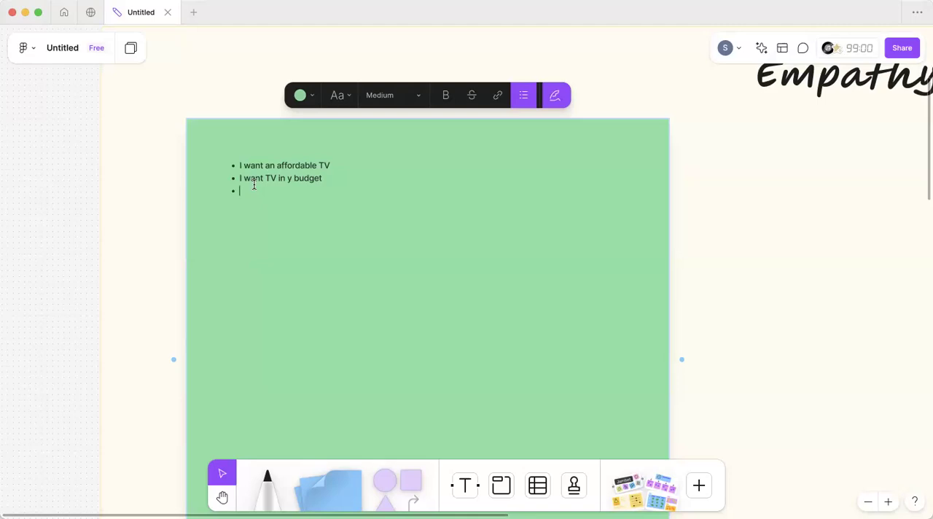
text(What do you think of th)
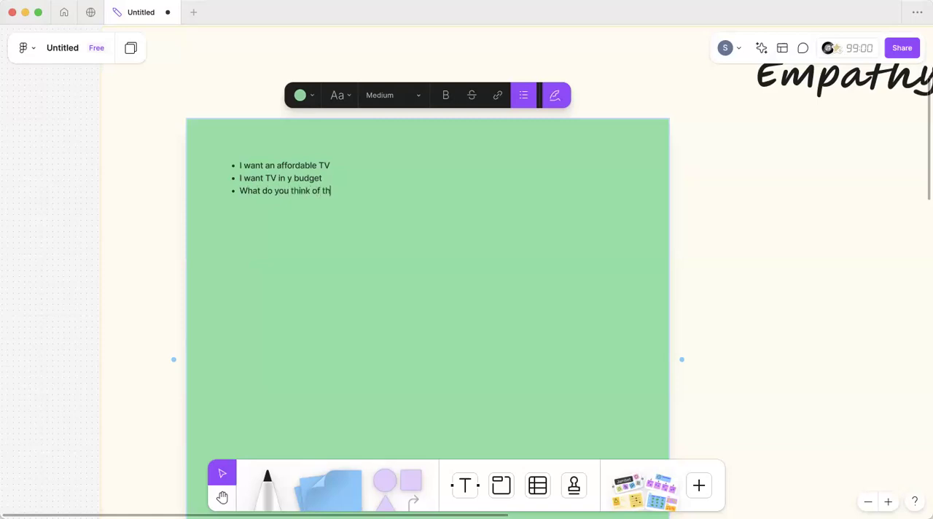
text(is one?)
key(Return)
Step: Correct the second bullet to read "I want TV in my budget (50k)"
click(289, 178)
text(m)
click(339, 180)
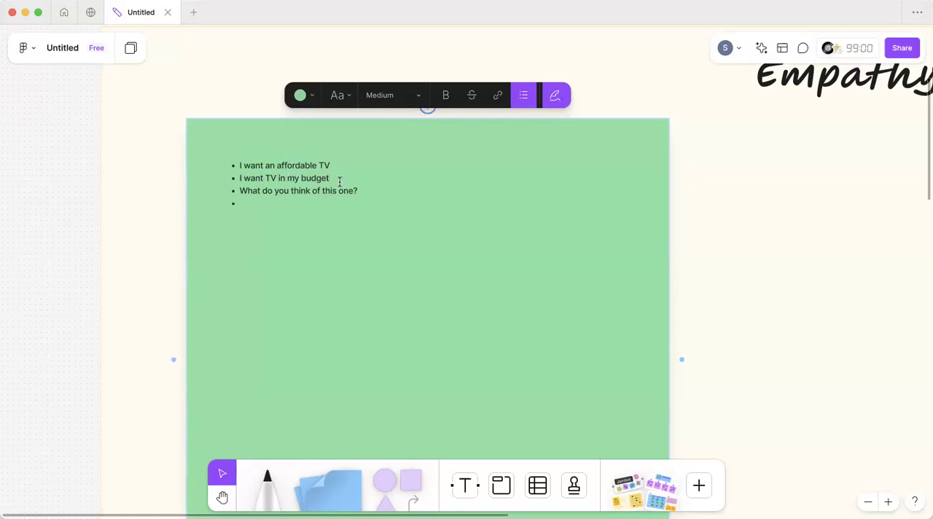
text((50k))
Step: Add the bullet "Can I know features of tv" to the green Says note
click(242, 205)
text(Ca)
text(know featu)
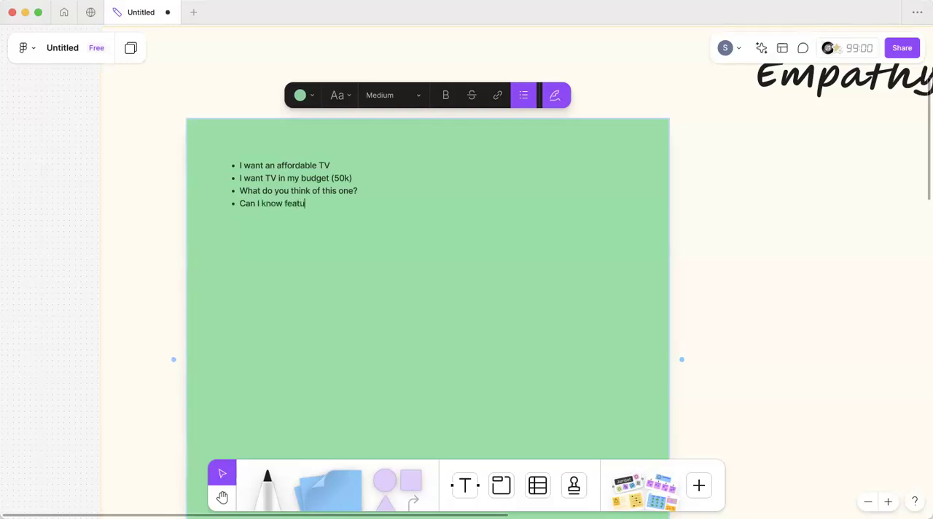
text(re s of tv)
key(Return)
Step: Add the bullet "Its there any latest model" to the green Says note
text(Its ther a)
key(BackSpace)
key(BackSpace)
text(e any latest model)
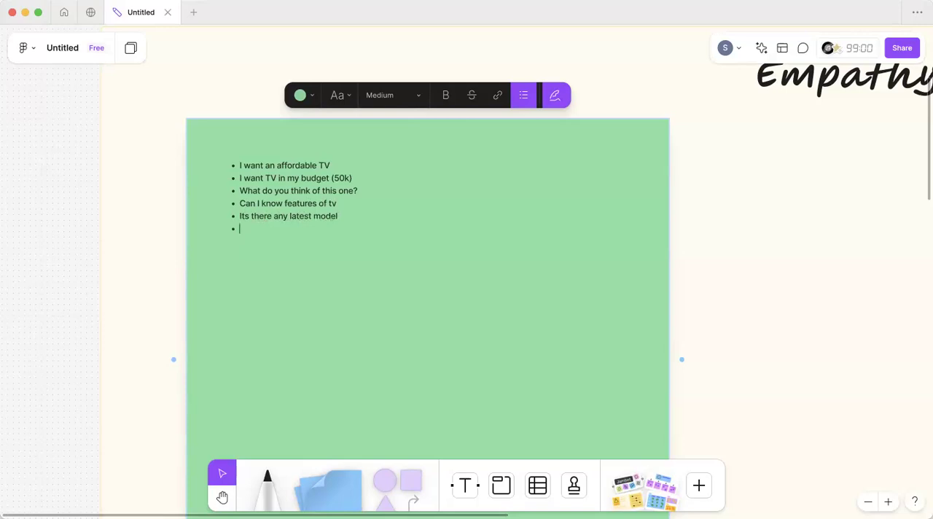
Step: Add the bullets "Picture quality" and "Its warranty" to the green Says note
text(Picture )
text(quality)
text(Its e)
key(BackSpace)
text(warra)
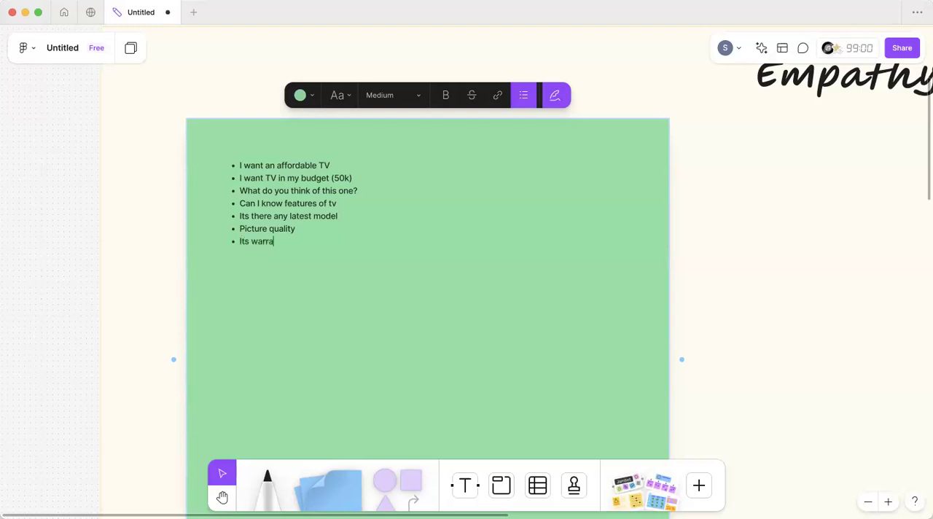
text(nty )
text(custo)
text(m)
text(er servce)
text(s)
Step: Add the bullet "customer services" to the green Says note
key(Return)
Step: Add the bullet "how long does it takes for delivery?" to the green Says note, followed by an empty bullet
text(ho)
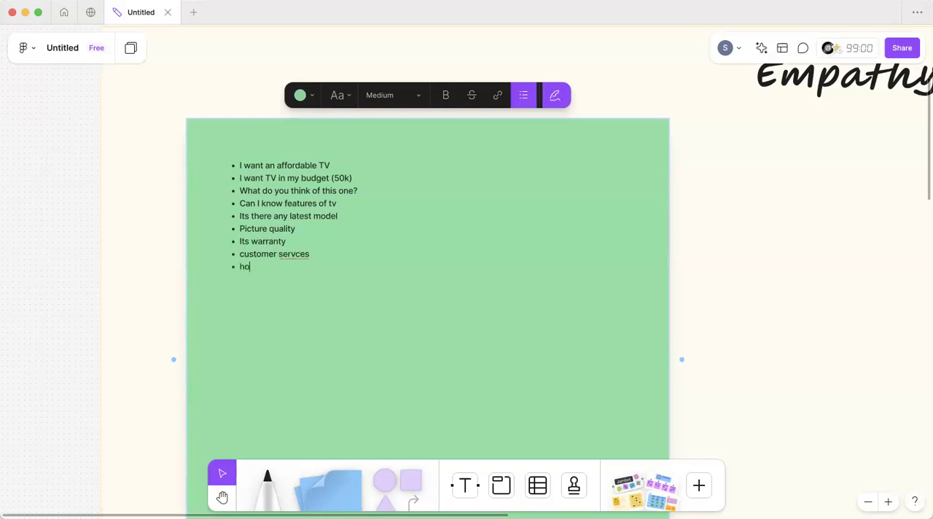
text(w long does it takes for delivery?)
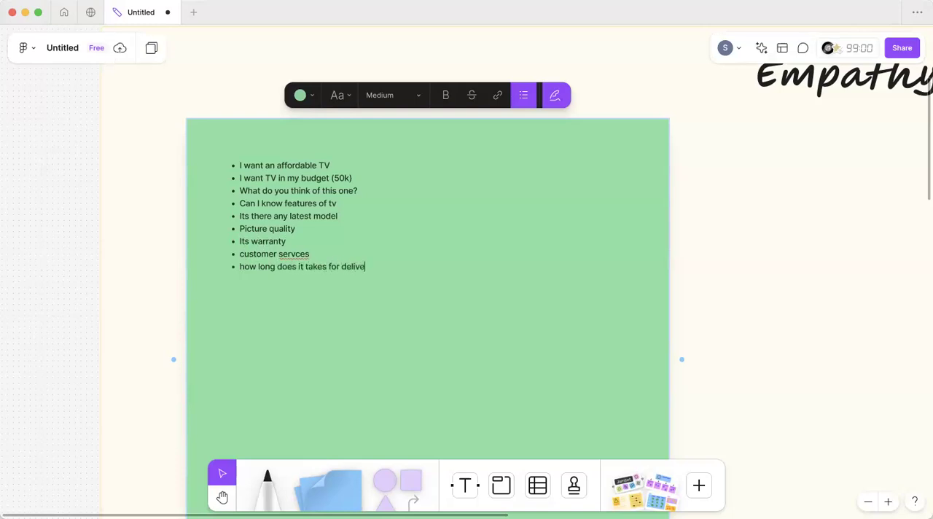
key(Return)
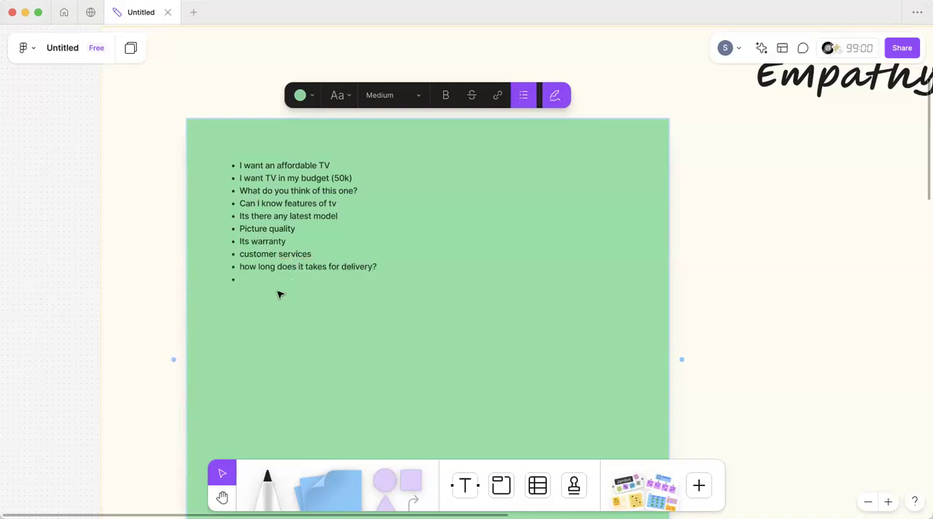
Step: Fill the empty bullet in the green Says note with "I was expecting something else" and start another bullet
key(Escape)
click(255, 275)
drag(284, 203, 329, 204)
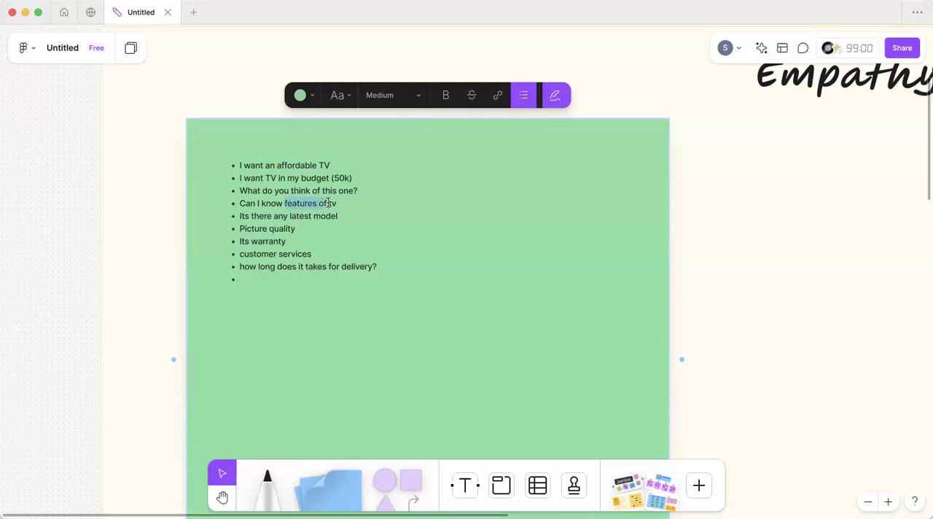
click(247, 280)
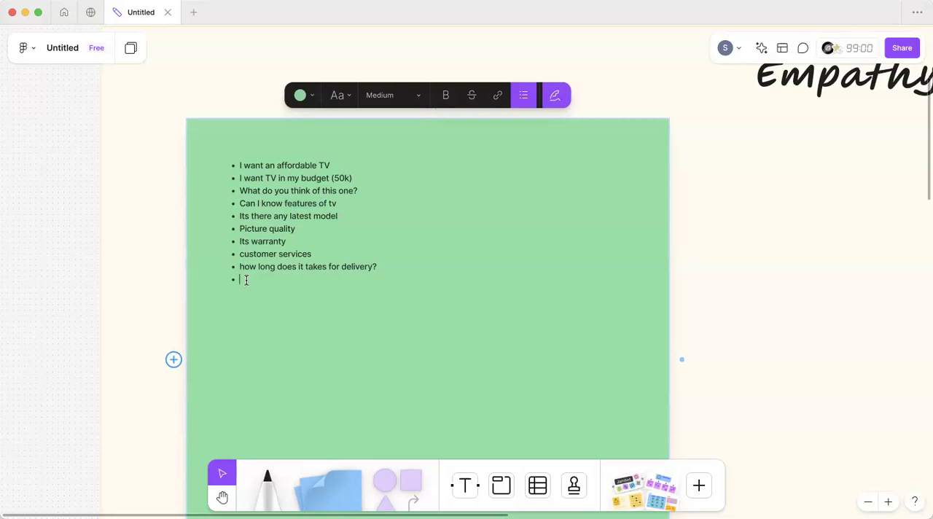
text(I was expecting som)
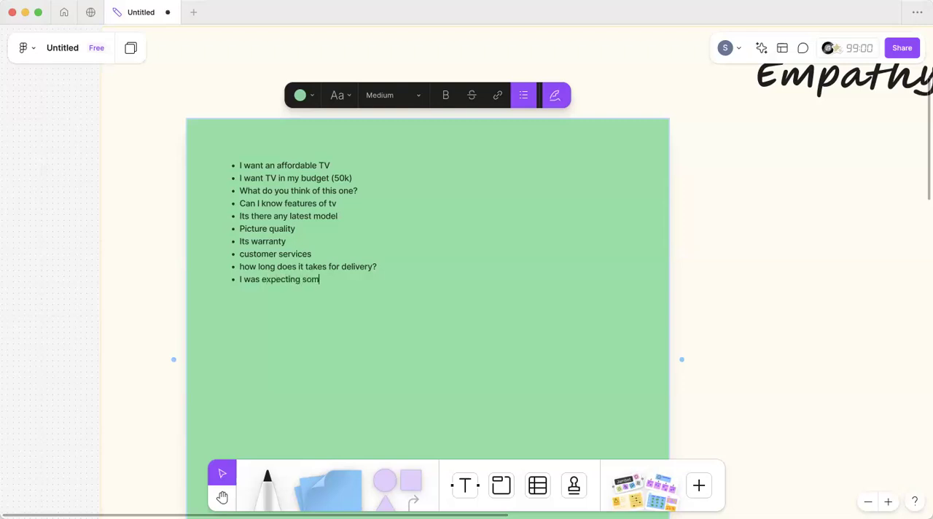
text(ething else?)
key(BackSpace)
key(Return)
Step: Set all the bullet text in the green Says note to Large size
drag(363, 281, 213, 136)
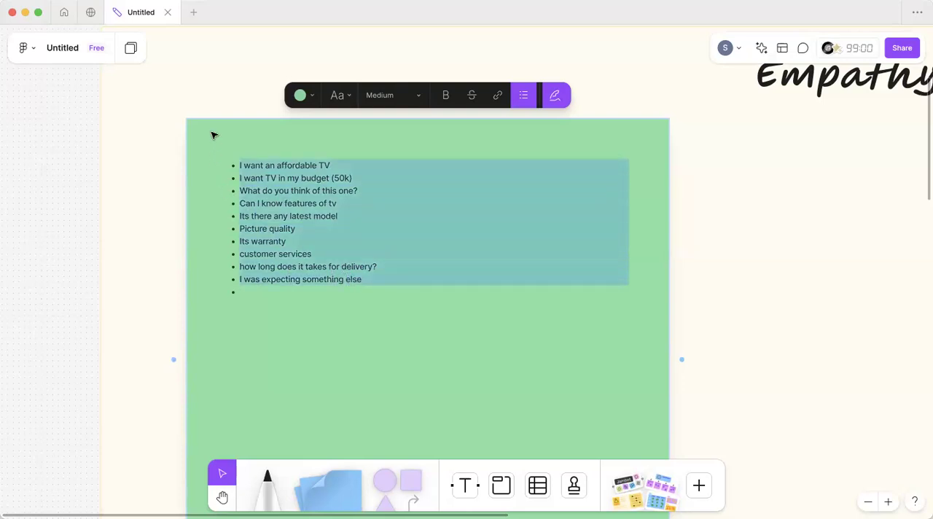
click(406, 94)
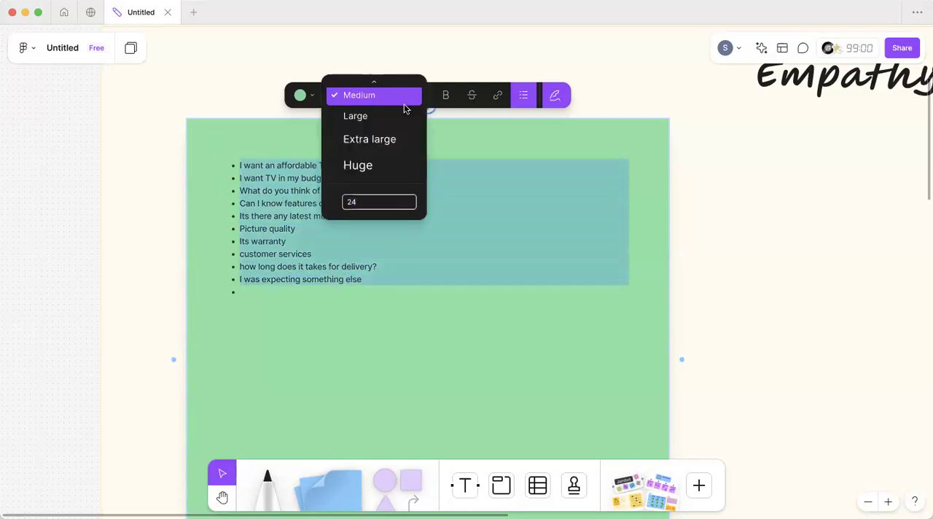
click(404, 98)
click(404, 97)
click(403, 111)
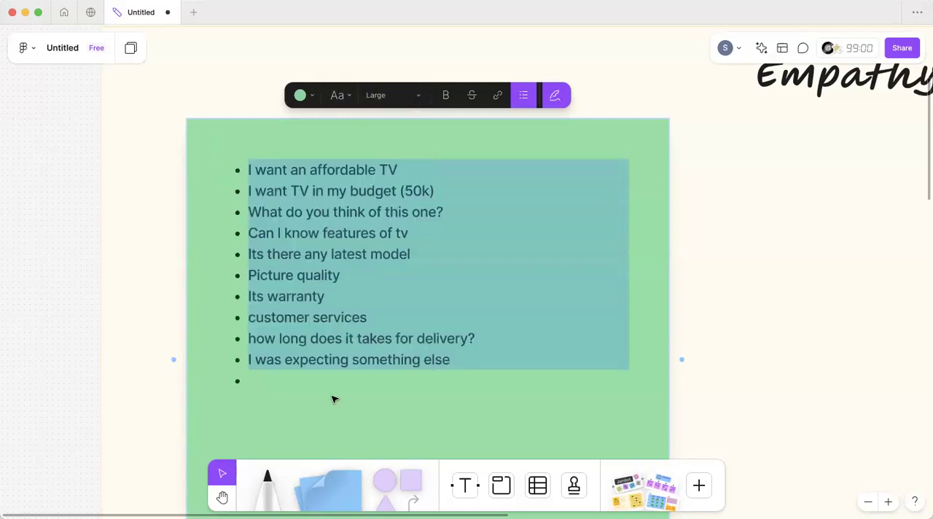
Step: Add the bullet "I want a TV which I saw at y friends house" at the end of the green Says note
scroll(333, 398, down, 3)
click(308, 285)
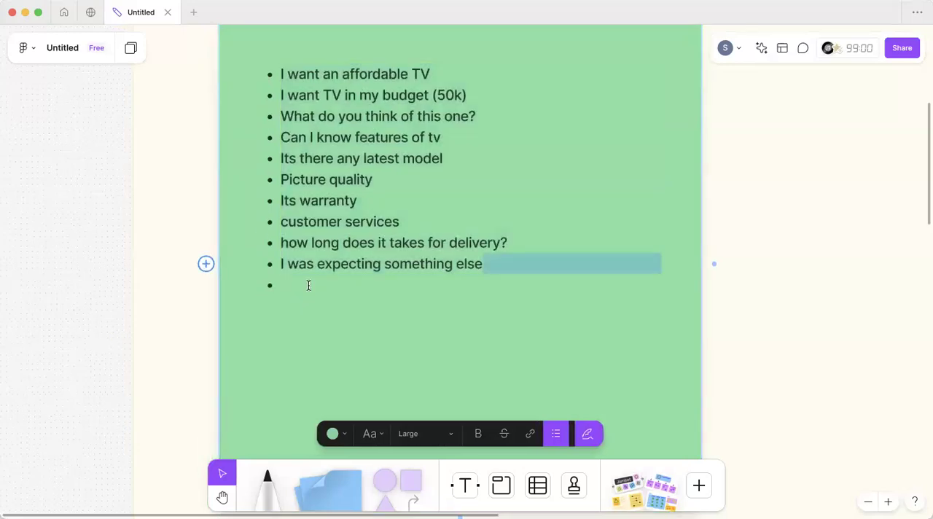
scroll(308, 285, right, 3)
scroll(307, 288, up, 1)
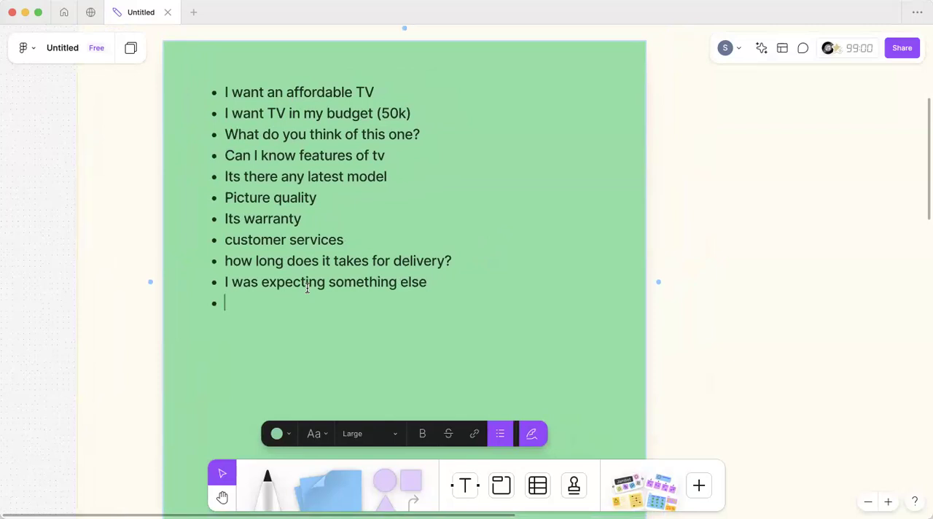
text(I want a TV t)
key(BackSpace)
text(which I saw at y friends house)
key(Return)
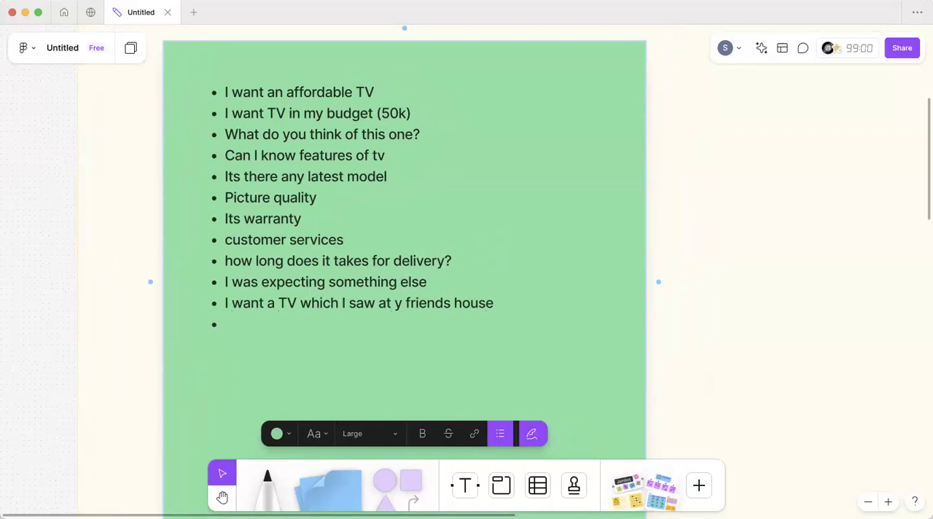
Step: Finish the green Says note's list with the bullet "Location delivery available?"
text(Location delivery )
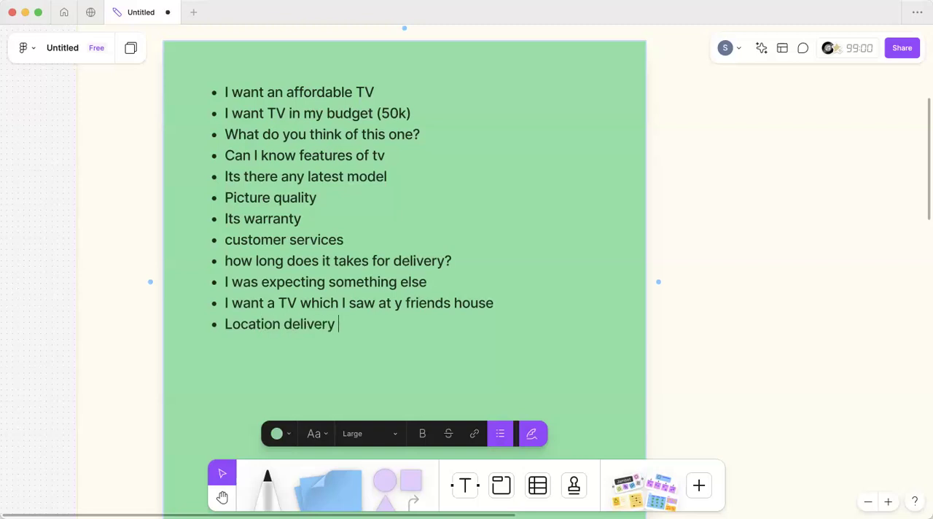
text(available?)
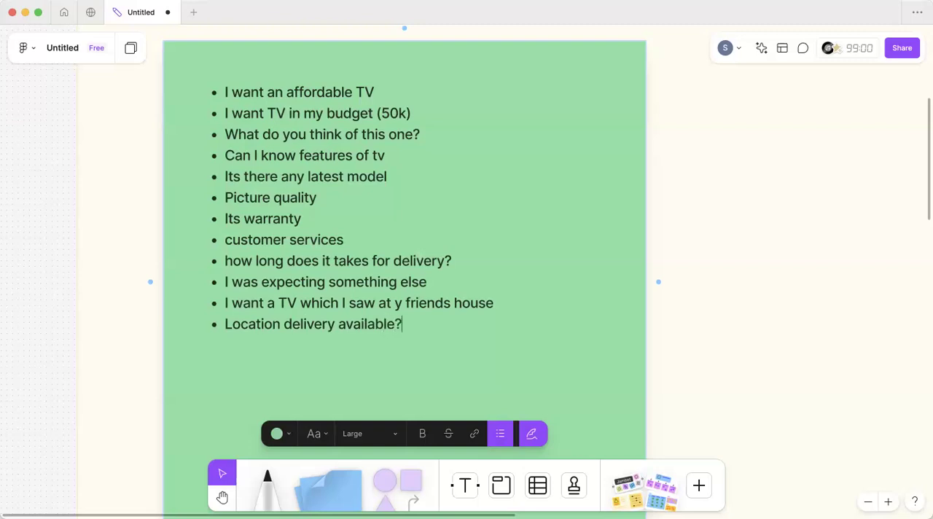
key(Return)
Step: Delete two of the three small blue notes above Thinks and enlarge the remaining one to fill the quadrant
scroll(307, 288, down, 5)
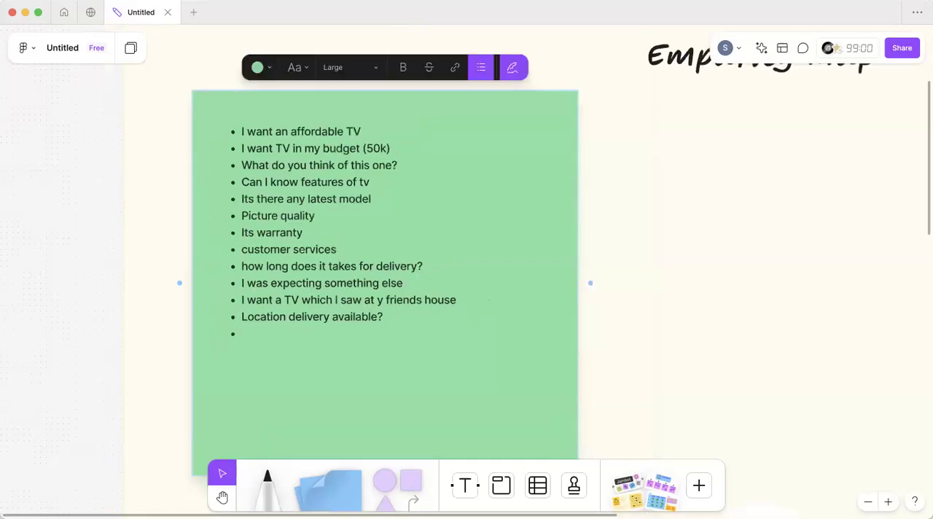
scroll(269, 288, down, 2)
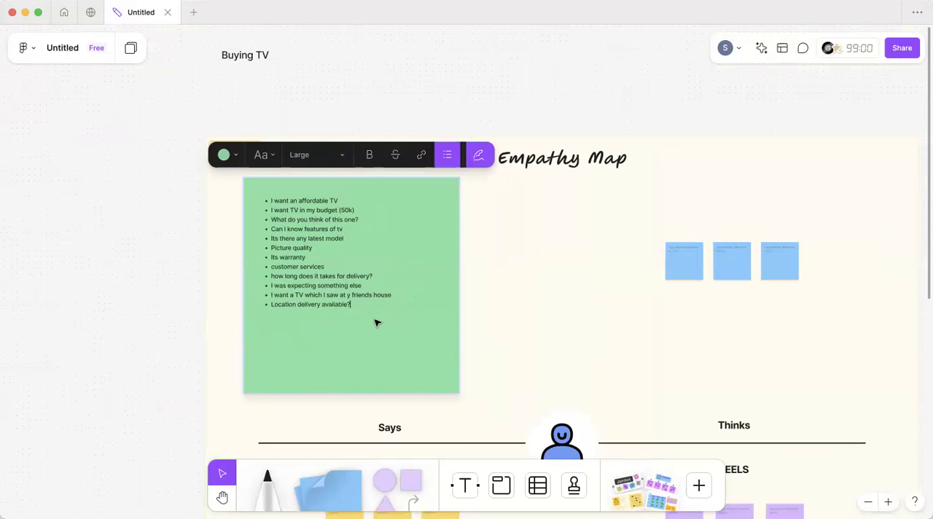
scroll(377, 323, right, 5)
scroll(377, 323, right, 2)
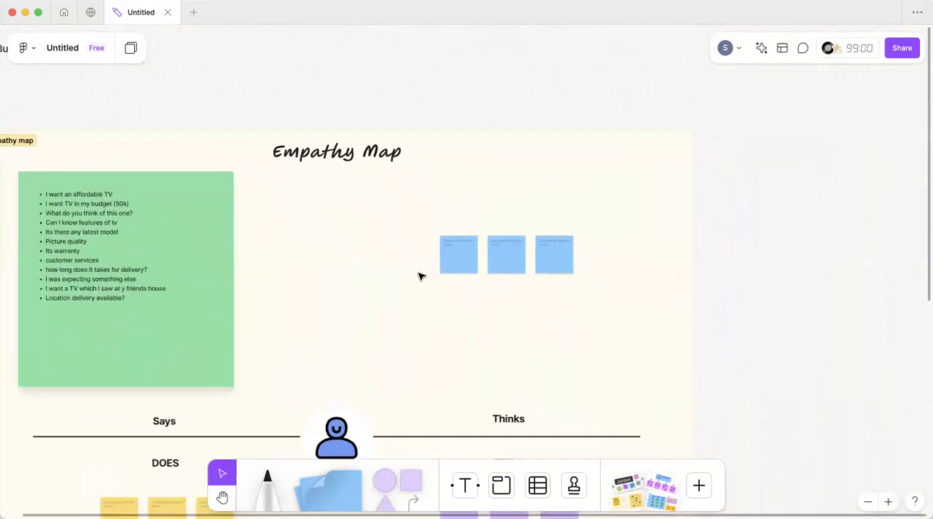
click(460, 255)
key(Delete)
click(509, 255)
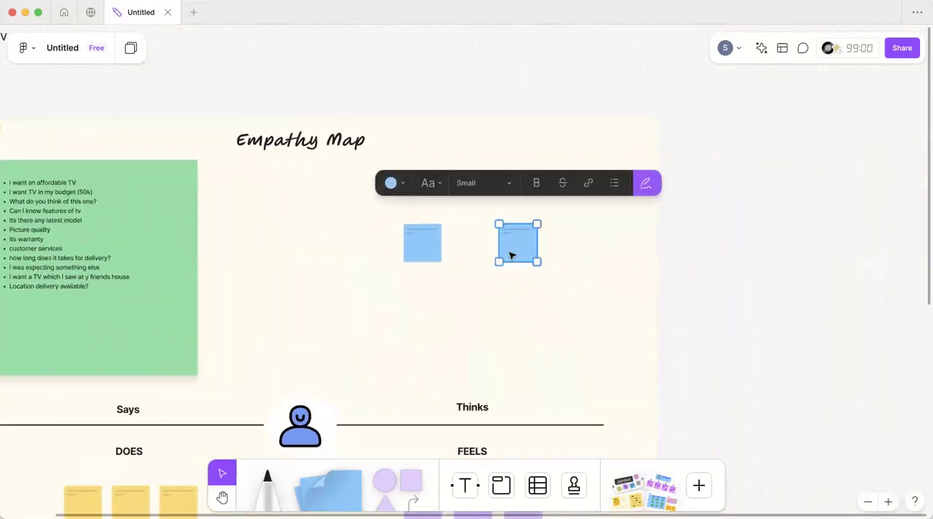
key(Delete)
drag(433, 246, 619, 390)
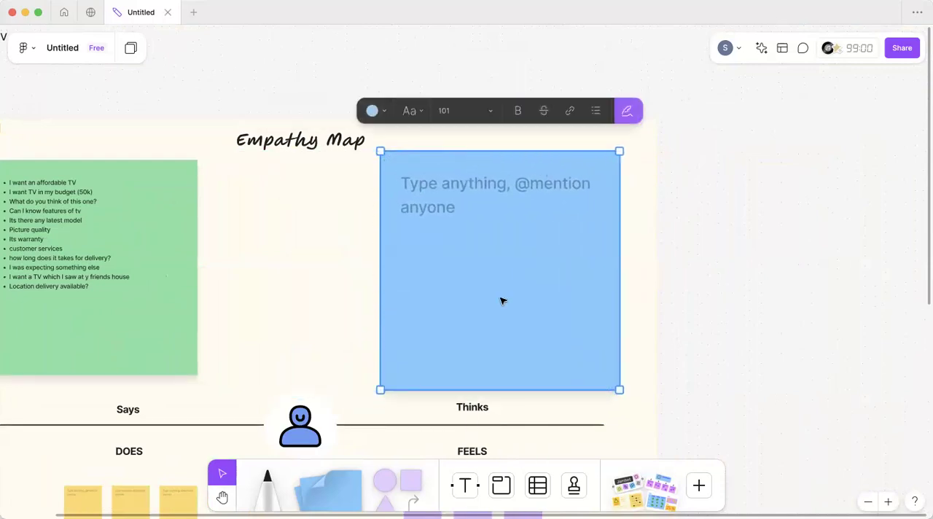
Step: Format the blue Thinks note's text as a bulleted list in Large size
click(439, 185)
click(487, 129)
click(457, 171)
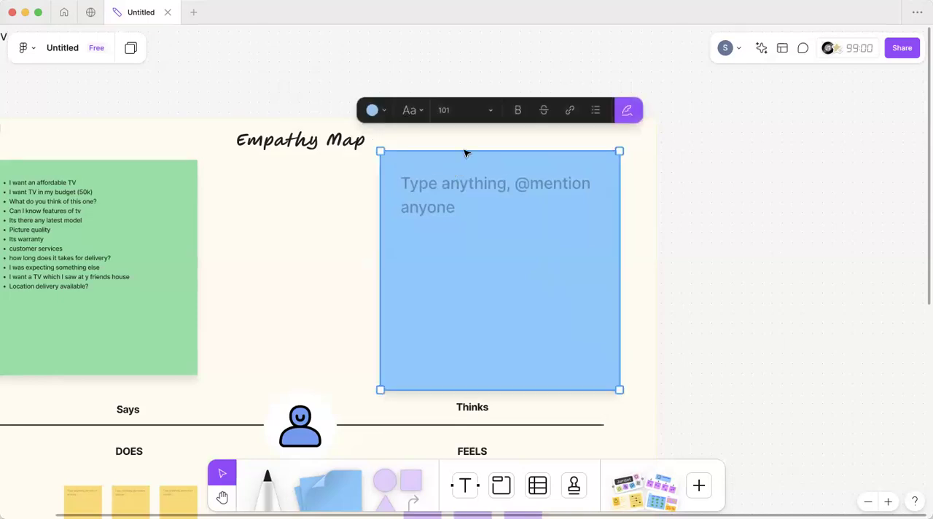
click(491, 110)
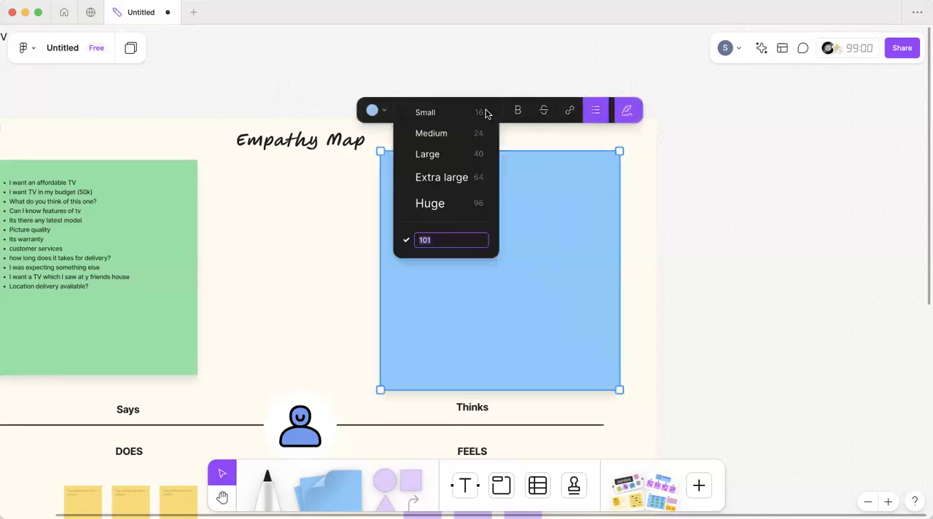
click(466, 153)
Step: Enter the first bullet "Okay! this one is quite expensive" in the blue Thinks note
scroll(423, 208, up, 3)
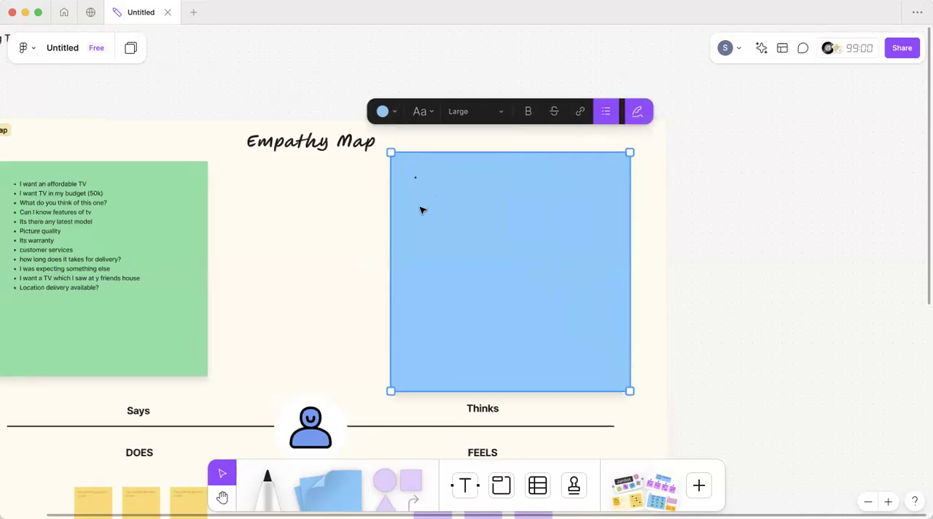
scroll(421, 210, right, 4)
scroll(420, 211, up, 5)
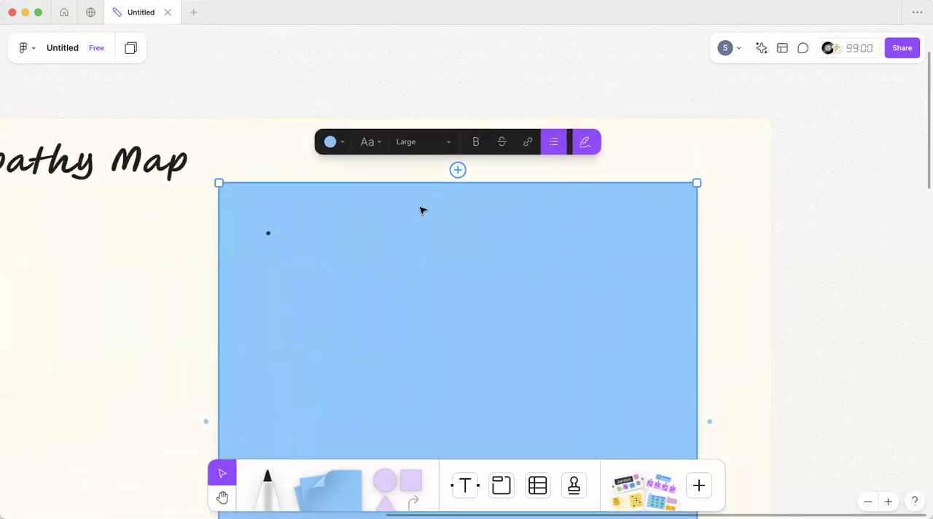
scroll(420, 211, left, 10)
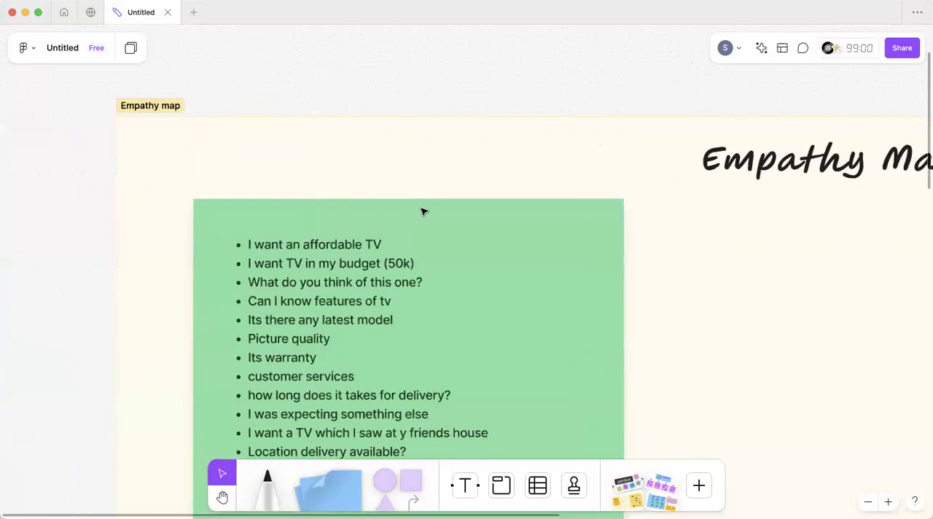
scroll(423, 211, down, 2)
scroll(474, 243, right, 10)
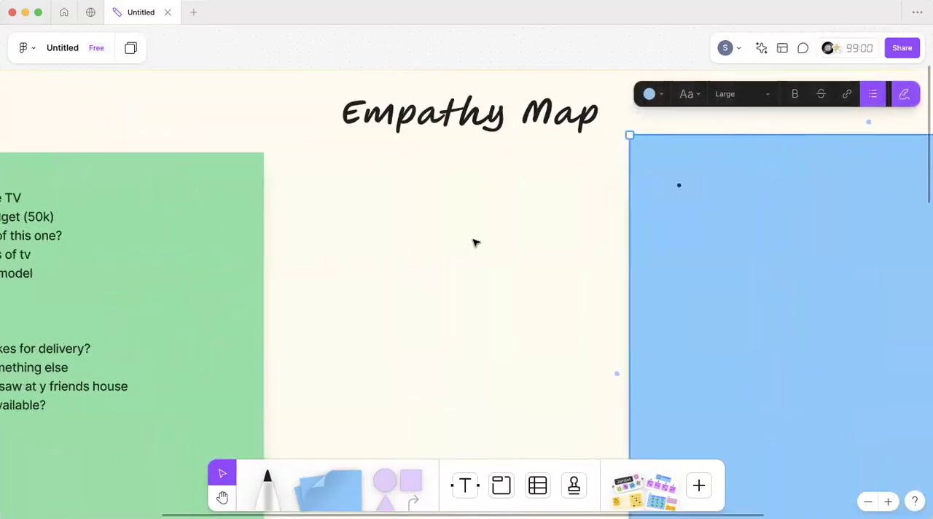
click(334, 198)
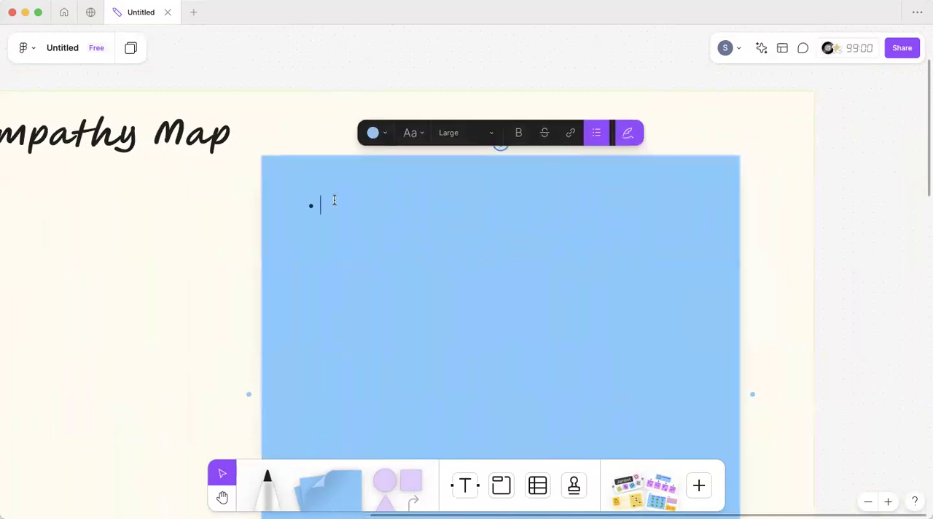
text(Okay@!)
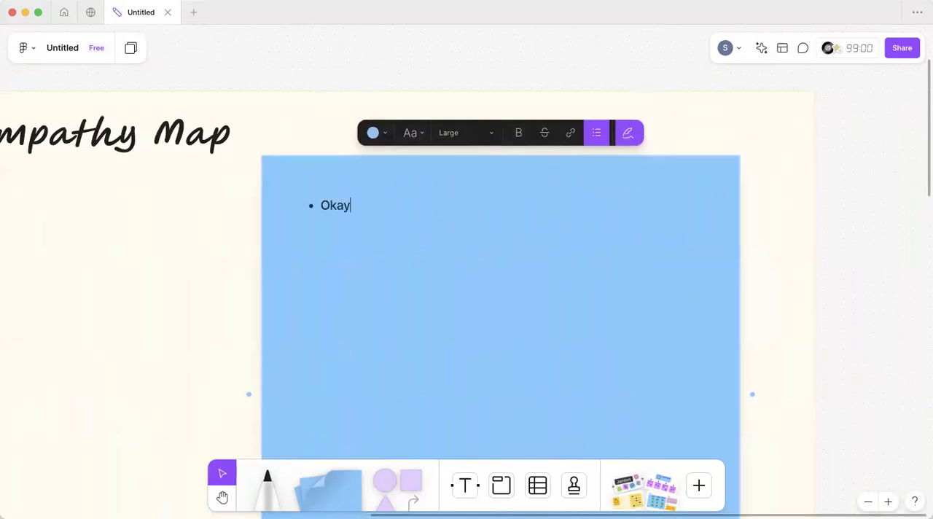
key(BackSpace)
key(BackSpace)
text(! this one is quit)
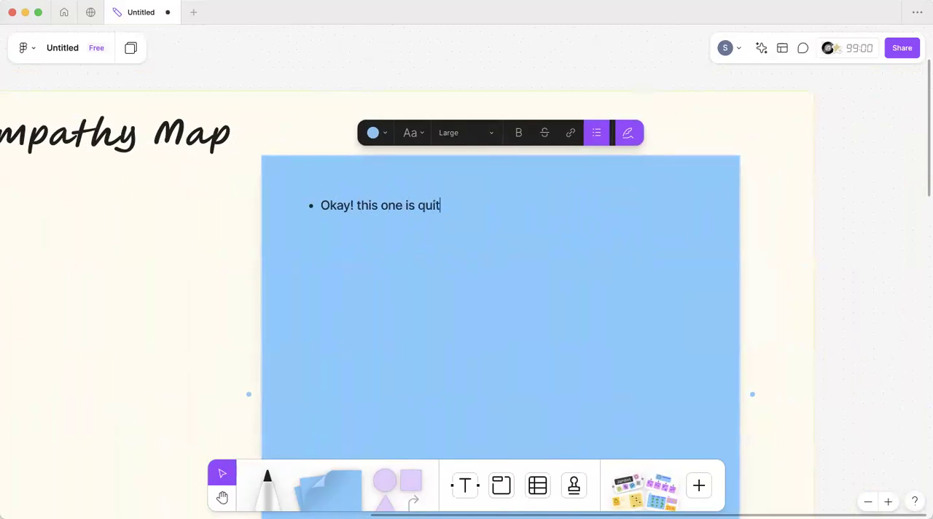
text(e expensive)
key(Return)
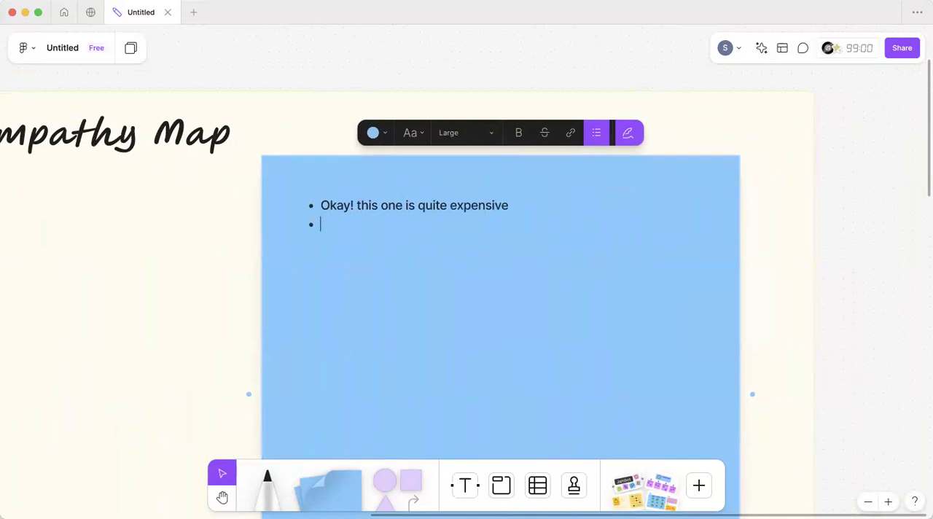
Step: Add the bullet "Okay! this one is in my price range" to the blue Thinks note
text(Okay! this one is)
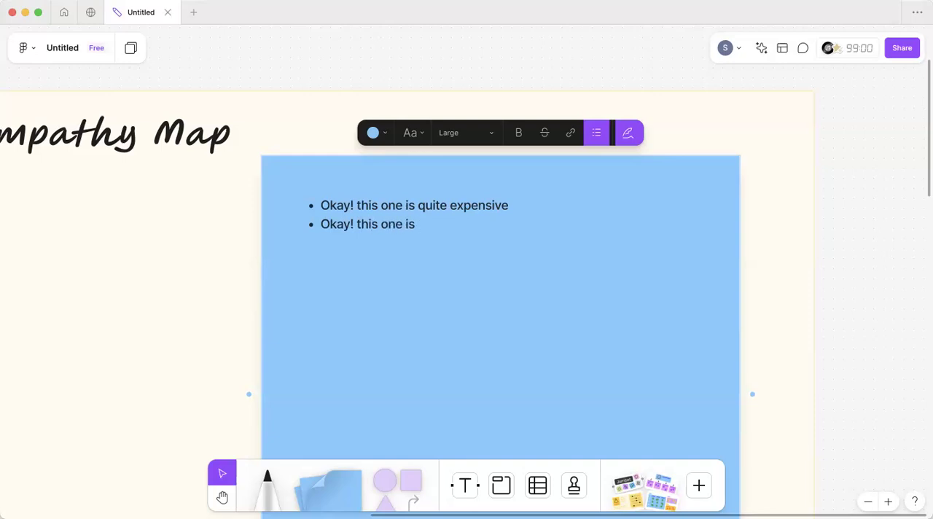
text( in my price range)
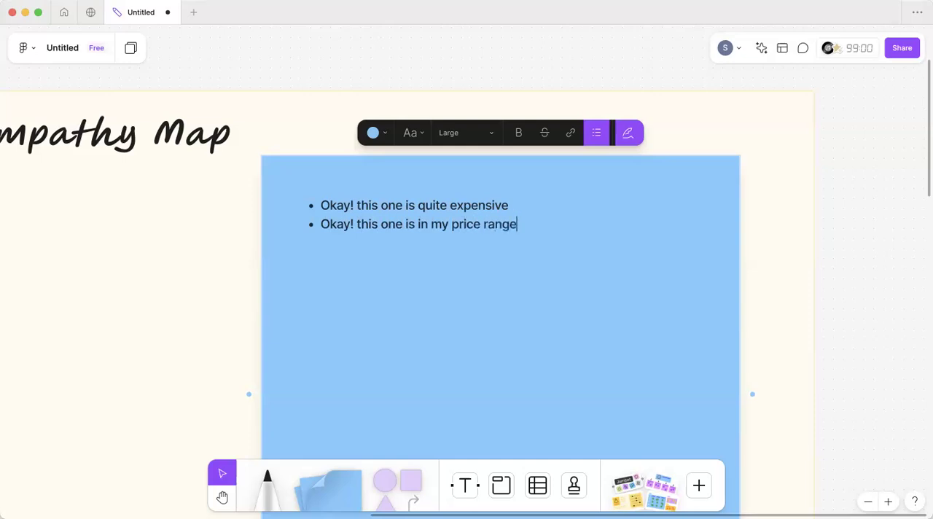
key(Return)
Step: Add the bullet "I can get a better option if I invest more" to the blue Thinks note, followed by an empty bullet
text(I can get a better op)
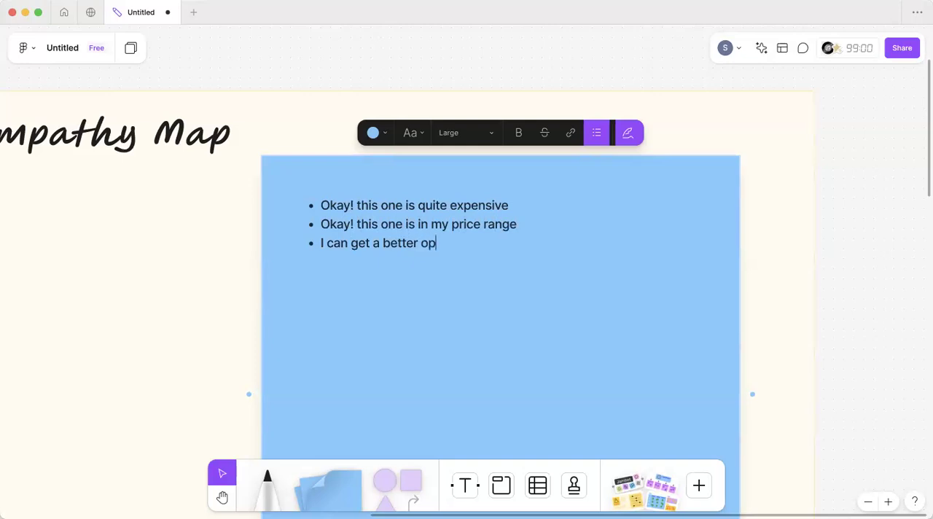
text(tion if I inv)
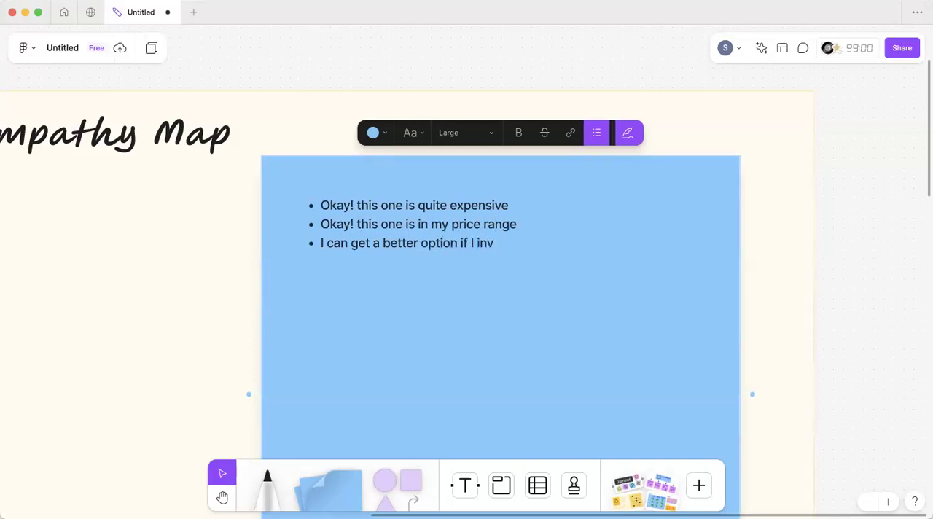
key(BackSpace)
text(vest more)
key(Return)
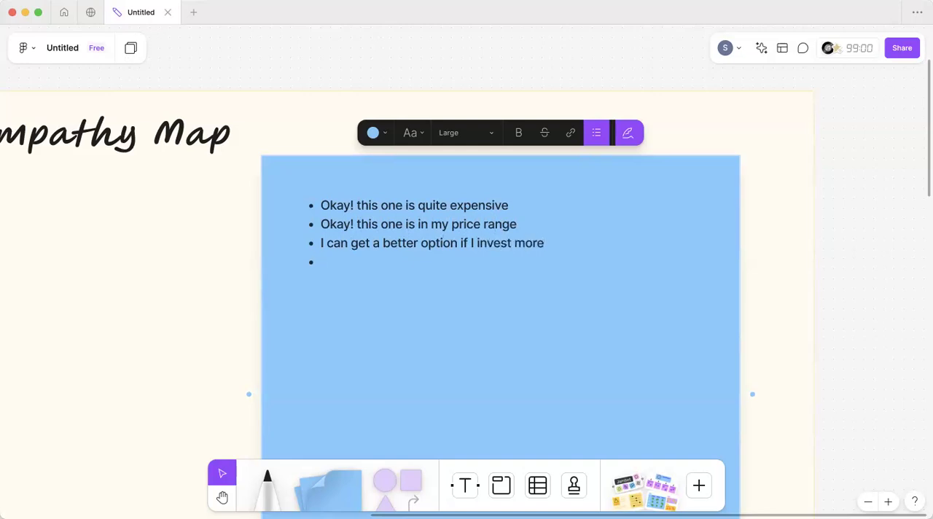
scroll(332, 202, down, 3)
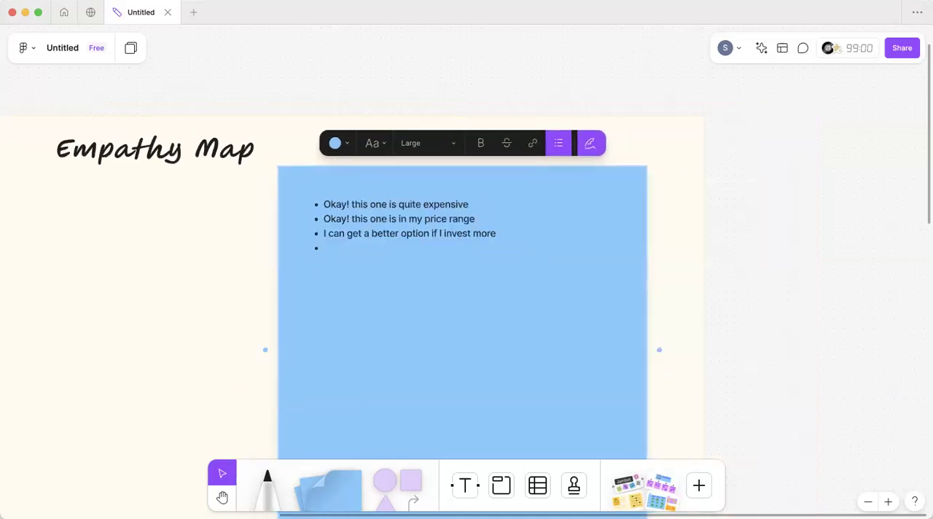
Step: Add the bullet "shall I buy now? or shall I wait for festive offers" to the blue Thinks note
scroll(135, 236, down, 5)
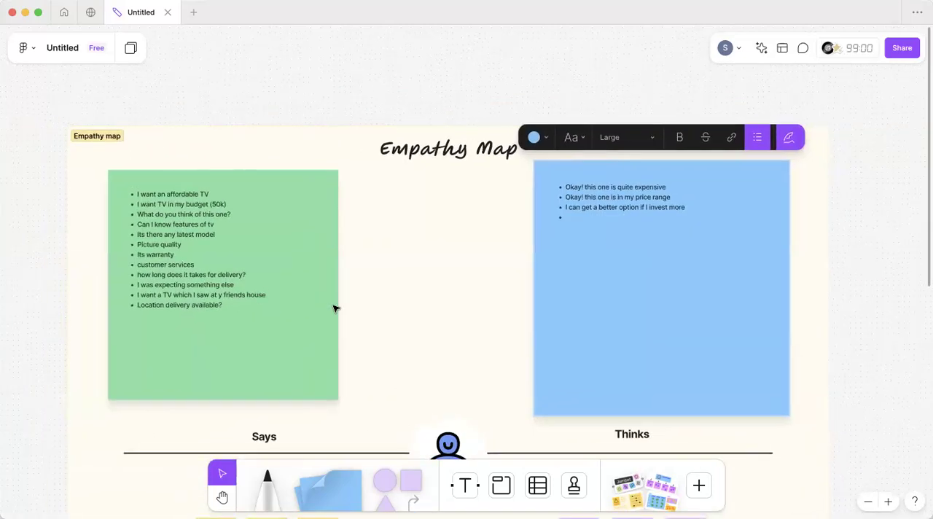
scroll(344, 277, right, 3)
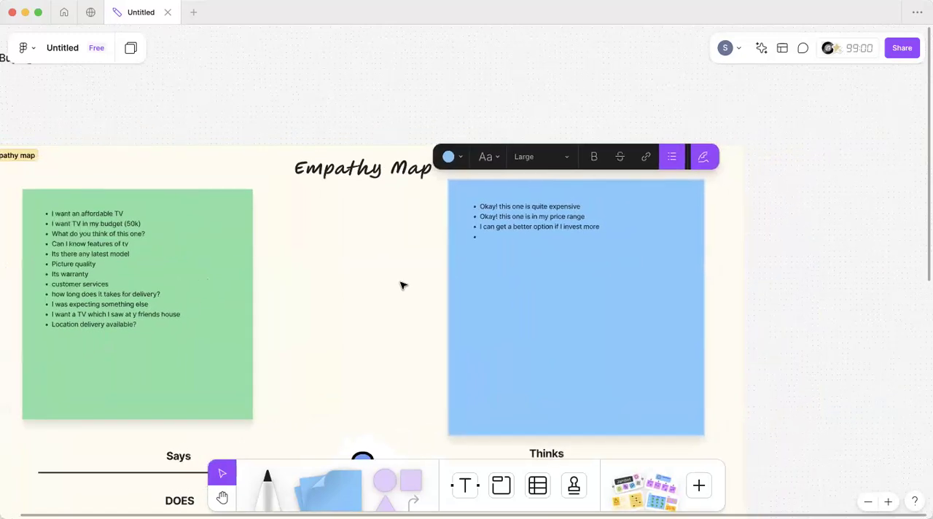
scroll(402, 285, up, 3)
text(shall I buy now? or shall I wait for)
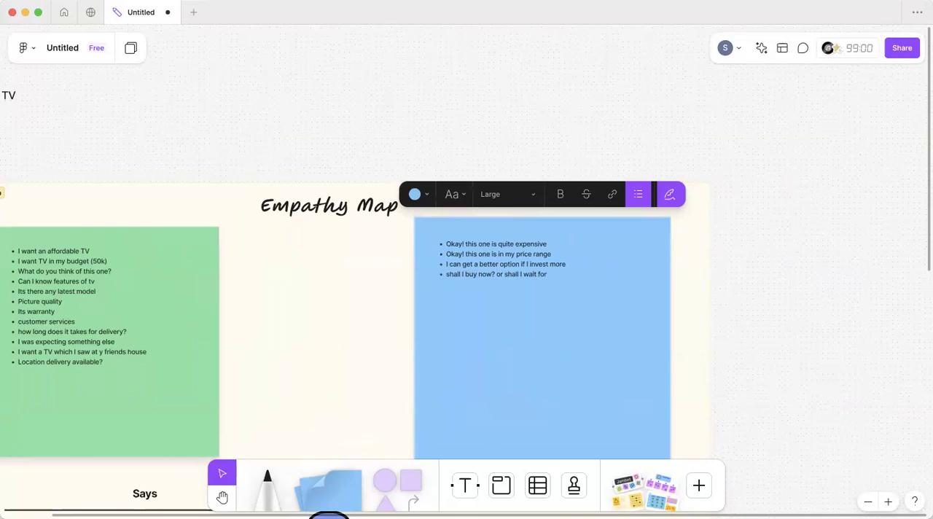
text( festive offers)
key(Return)
Step: Add the bullet "The delivery time is to long" to the blue Thinks note
scroll(455, 309, right, 5)
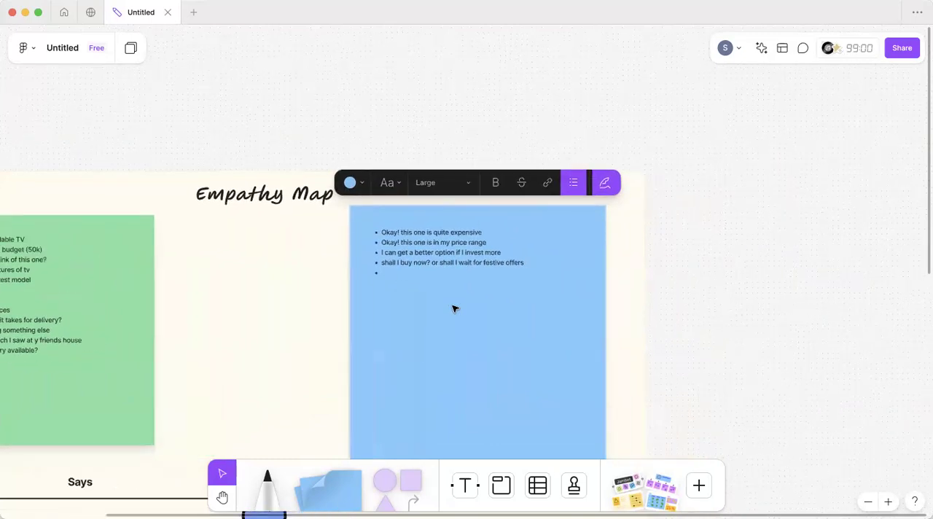
scroll(454, 309, up, 5)
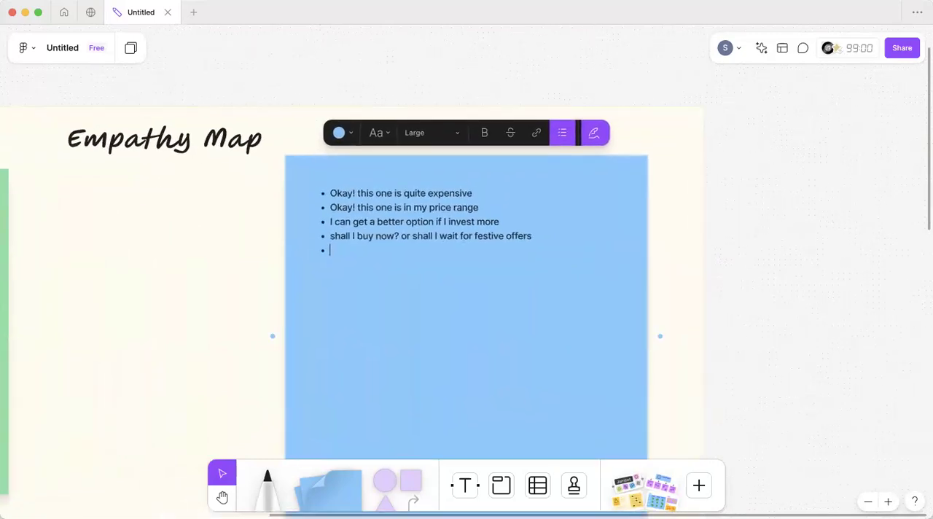
scroll(454, 308, right, 3)
text(Th)
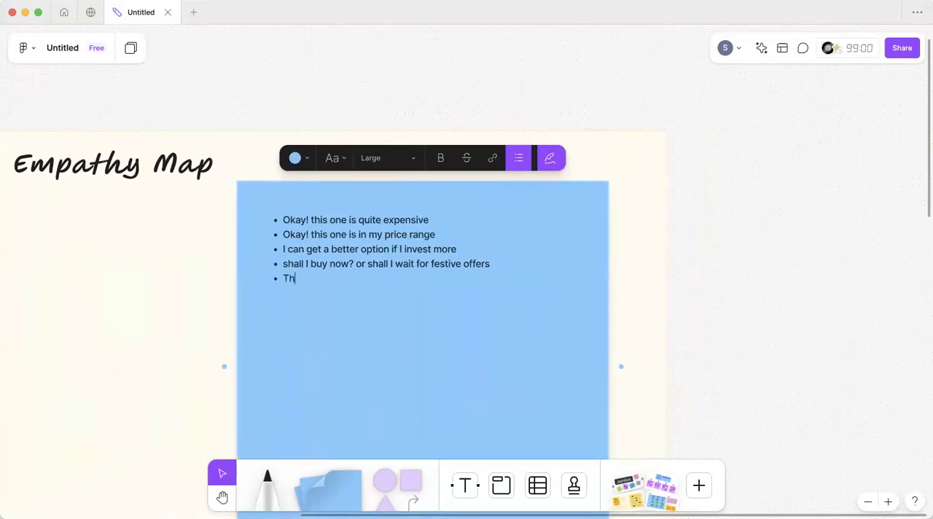
text(e delivery time is to long)
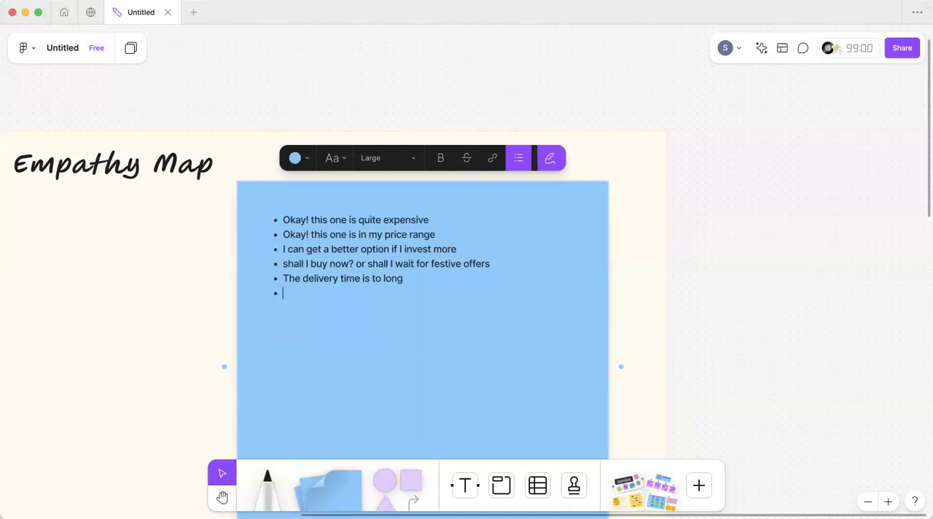
Step: Add the bullet "if the seller is trustworthy" to the blue Thinks note
text(if the seller is trustworthy)
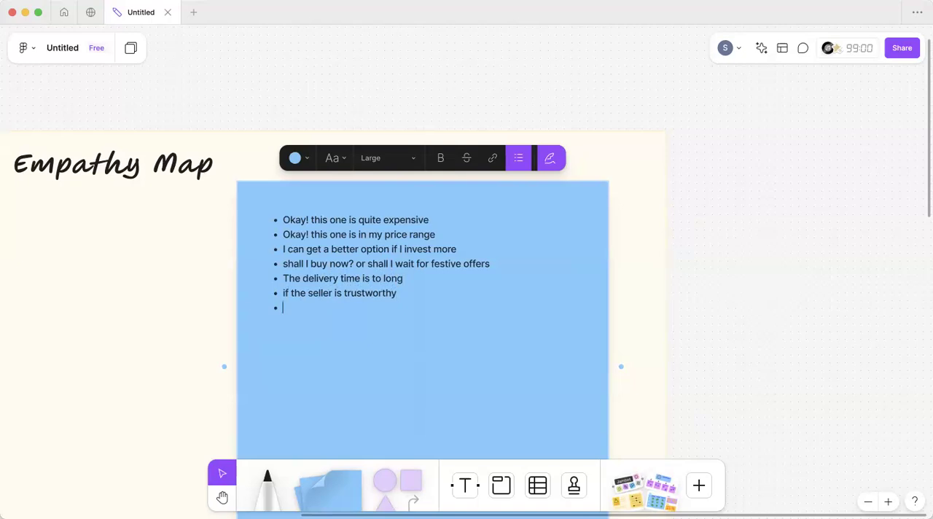
Step: Add the bullet "Am I wasting my time?" to the blue Thinks note, checking the green Says note for ideas
text(Am)
scroll(448, 334, left, 10)
scroll(448, 334, down, 4)
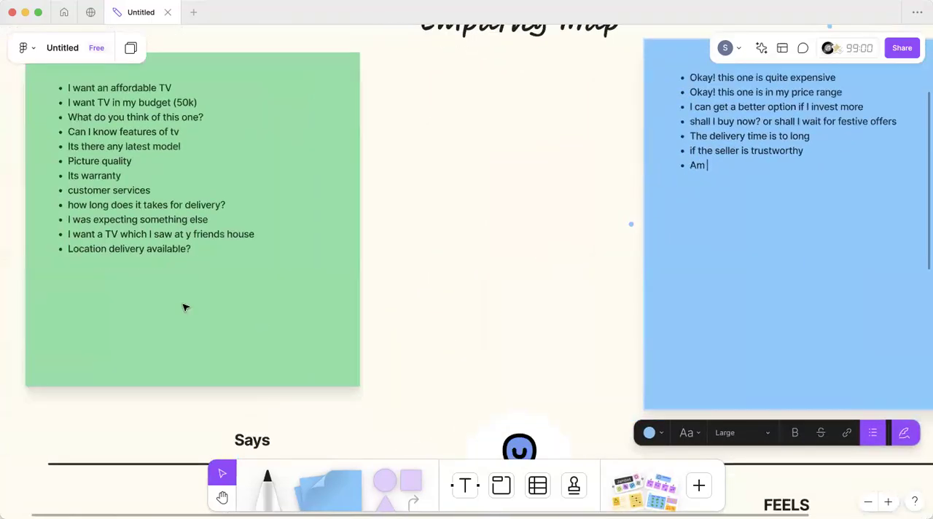
scroll(282, 263, left, 5)
scroll(342, 255, up, 3)
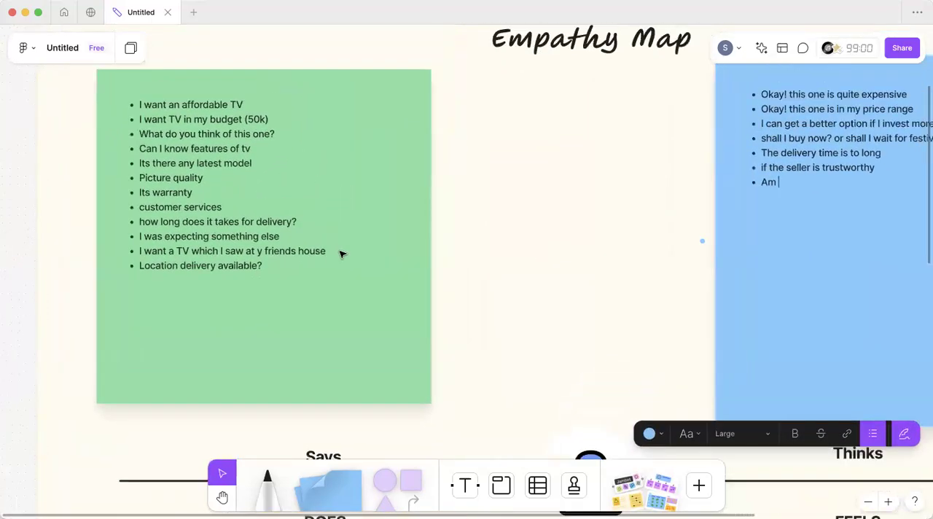
scroll(339, 250, right, 10)
scroll(340, 250, up, 4)
scroll(340, 250, down, 2)
text(I wasting my time?)
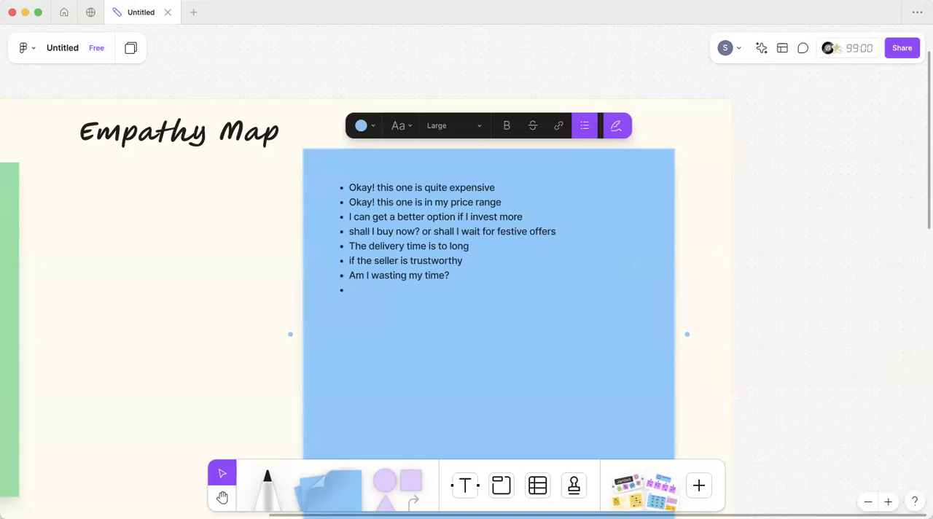
Step: Add the bullet "I should check somewhere else" to the blue Thinks note, correcting the spelling of "somewhere"
text(I should check somehwere else)
key(Return)
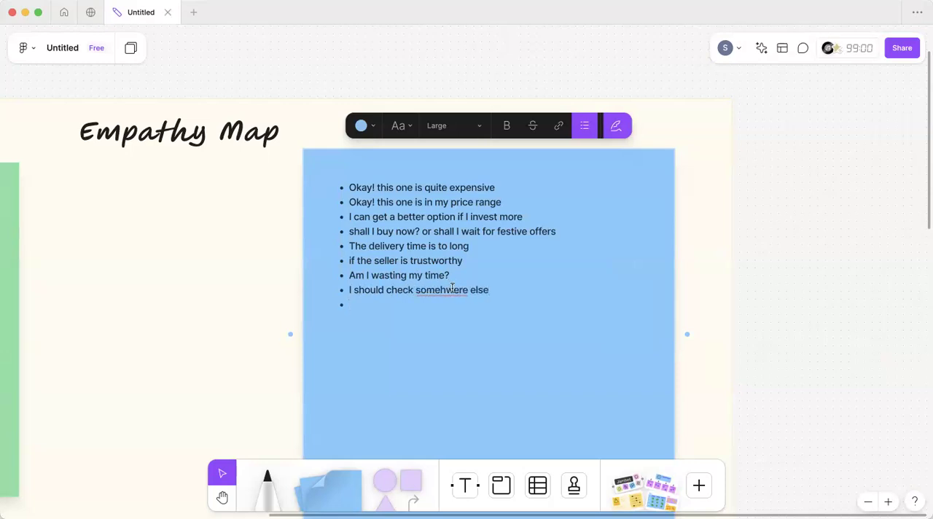
click(453, 289)
key(BackSpace)
key(BackSpace)
text(wh)
Step: Add the bullet "I am not sure about my order" to the blue Thinks note
click(383, 307)
text(I am not sure ab)
text(ou)
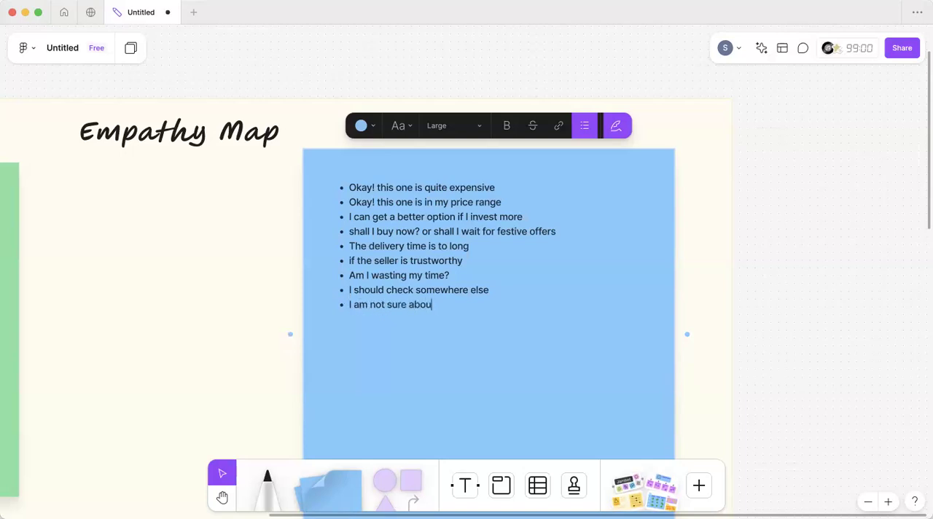
text(t my order)
Step: Add the bullet "Will I get better services if i buy online" to the blue Thinks note
text(Will)
text( I get )
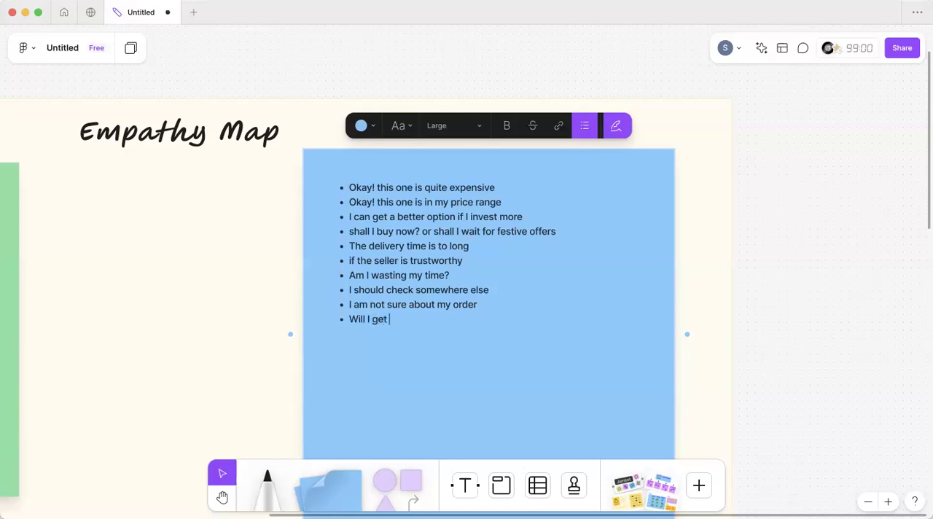
text(better services if i buy online)
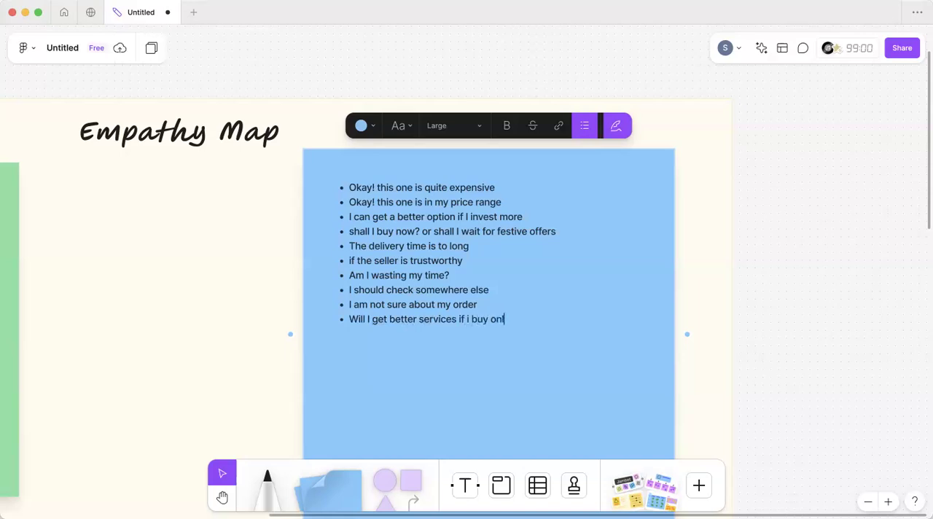
key(Return)
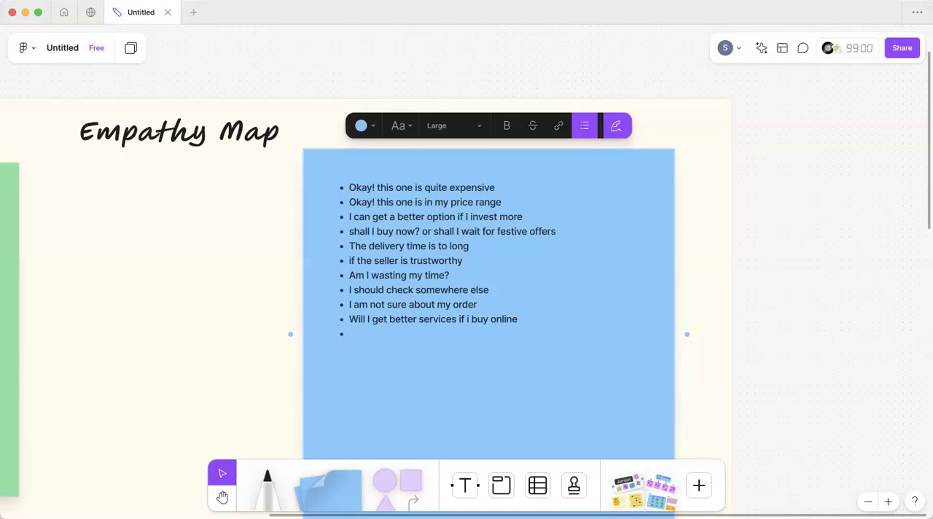
Step: Add the bullet "I hope I get a good deal in my budget" to the blue Thinks note
text(I hope I get a good deal in my budget)
Step: Resume editing at the end of the blue Thinks note and add the bullet "Will i get better product in other stores"
scroll(382, 306, down, 5)
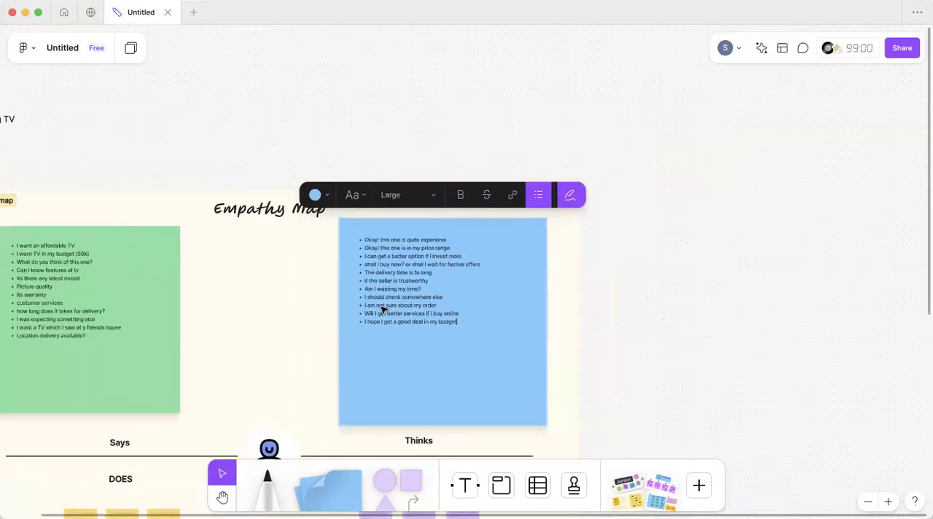
scroll(382, 310, left, 5)
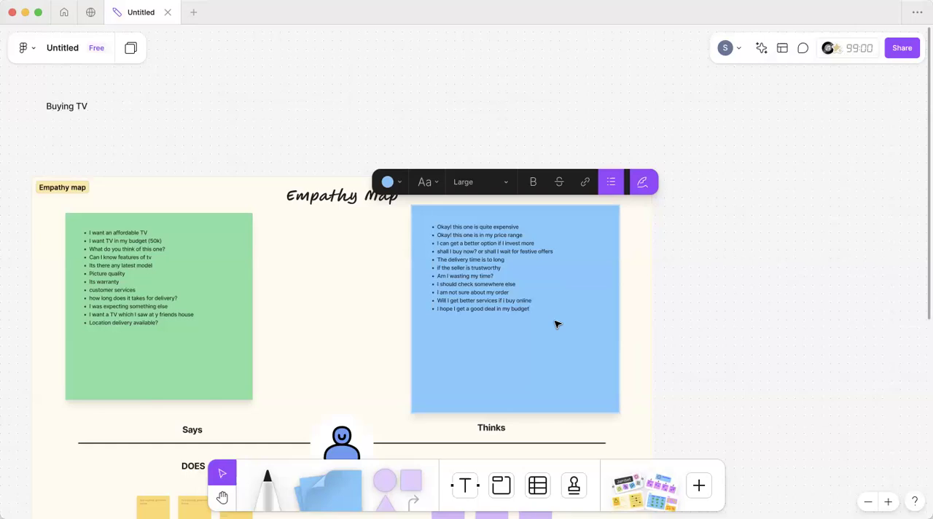
key(Escape)
key(Return)
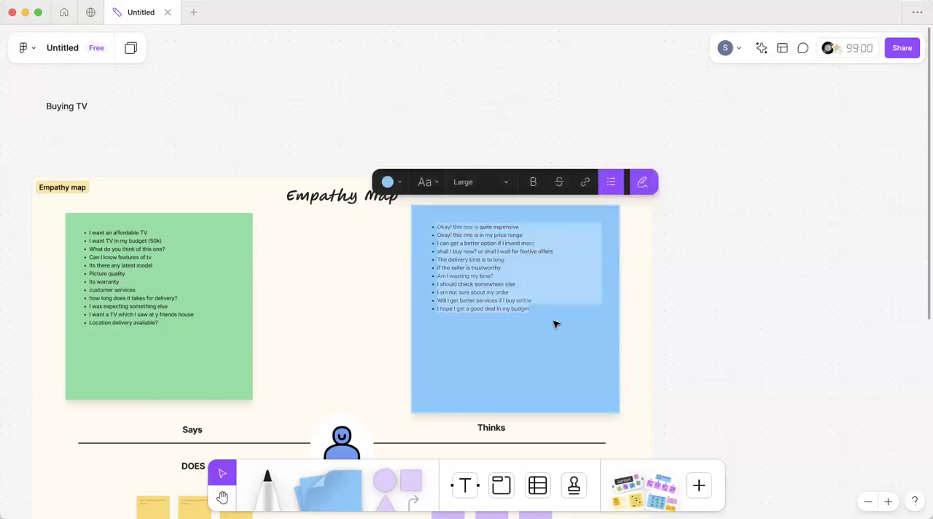
key(Right)
scroll(531, 309, up, 8)
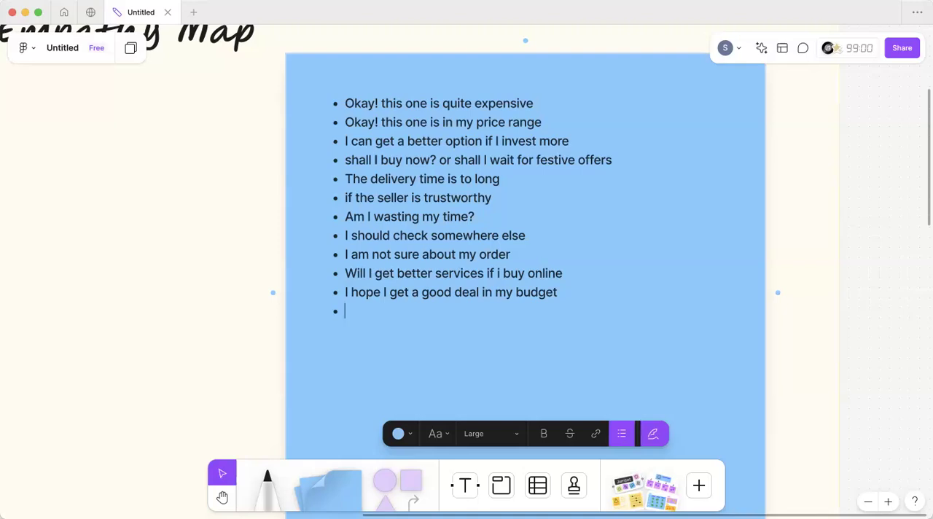
text(Will i get better products)
key(BackSpace)
text(s)
key(BackSpace)
text(in other sr)
key(BackSpace)
text(tores)
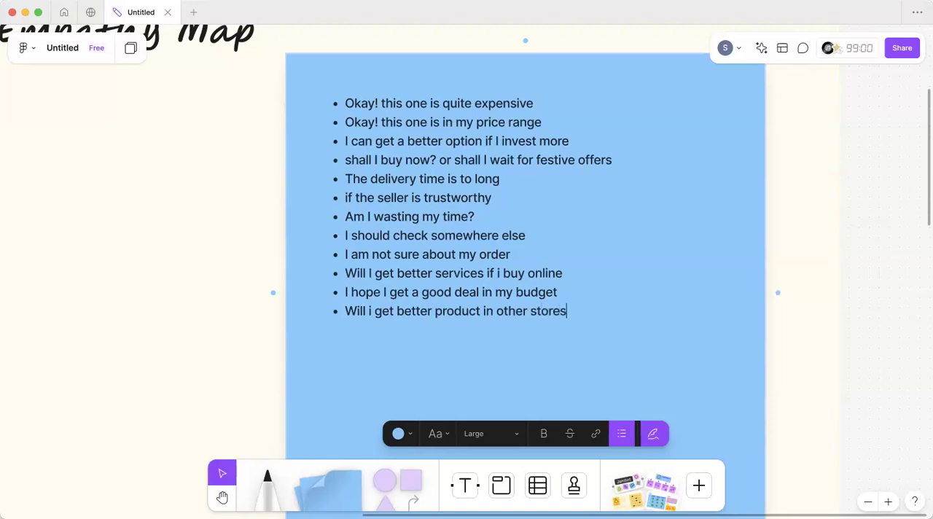
Step: Add the bullet "Will this size fit in my hall" to the blue Thinks note
key(Return)
text(Will this size fit in my hall)
key(Return)
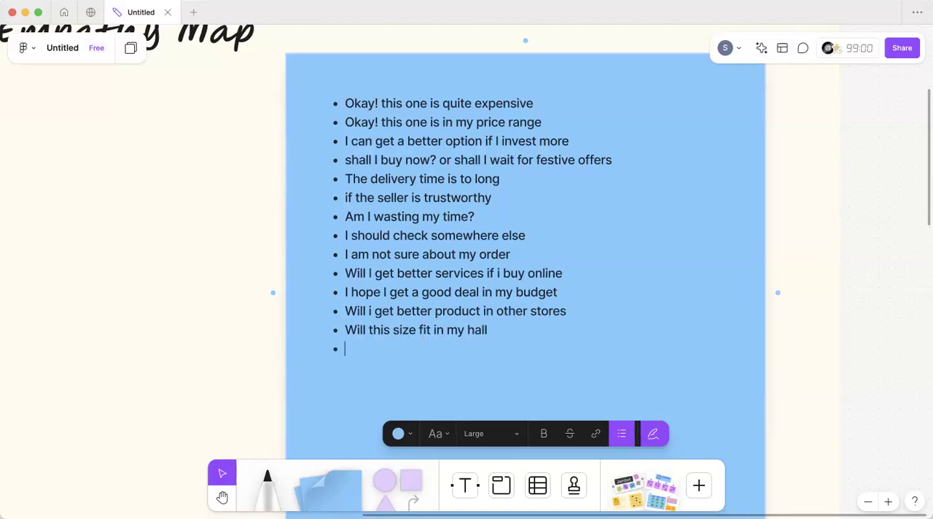
Step: Add the final bullet "No! this is not for me" to the blue Thinks note
text(No! this is not for me)
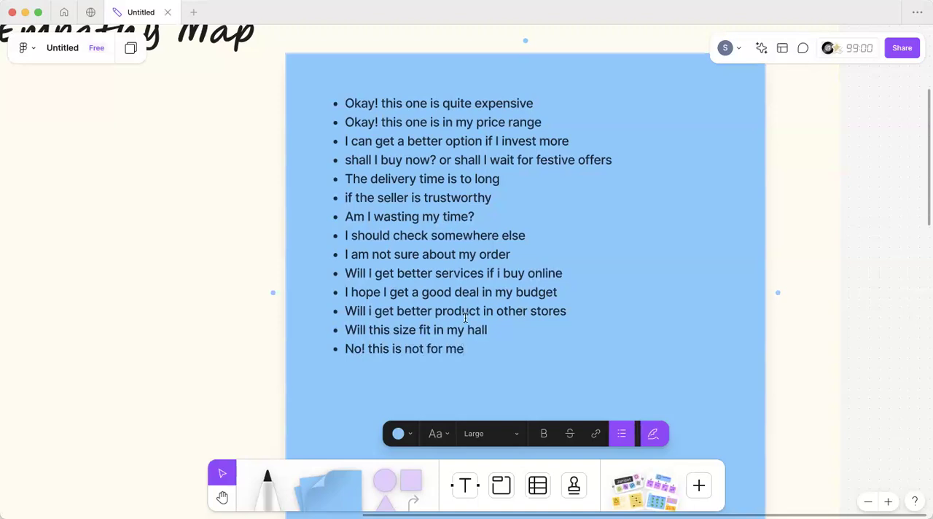
Step: Review the bullet lists in the green Says note and the blue Thinks note
scroll(465, 318, down, 10)
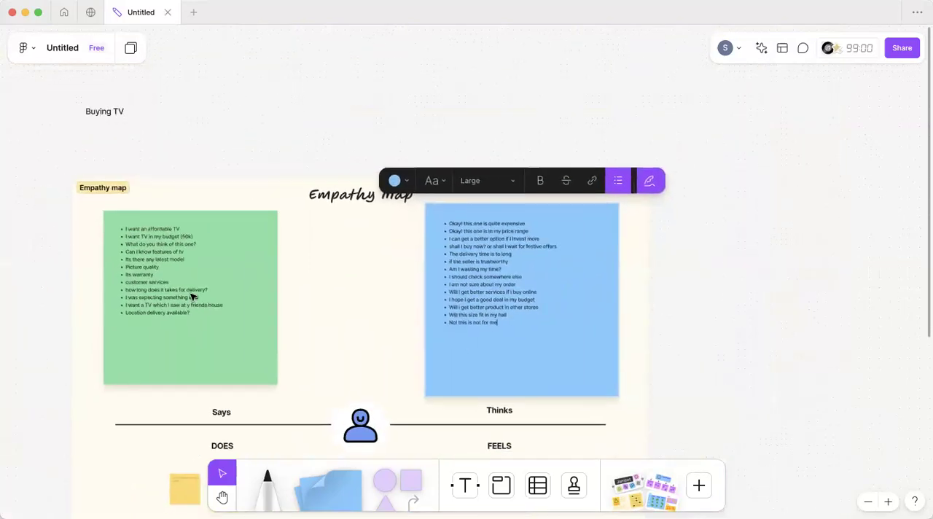
scroll(193, 298, up, 10)
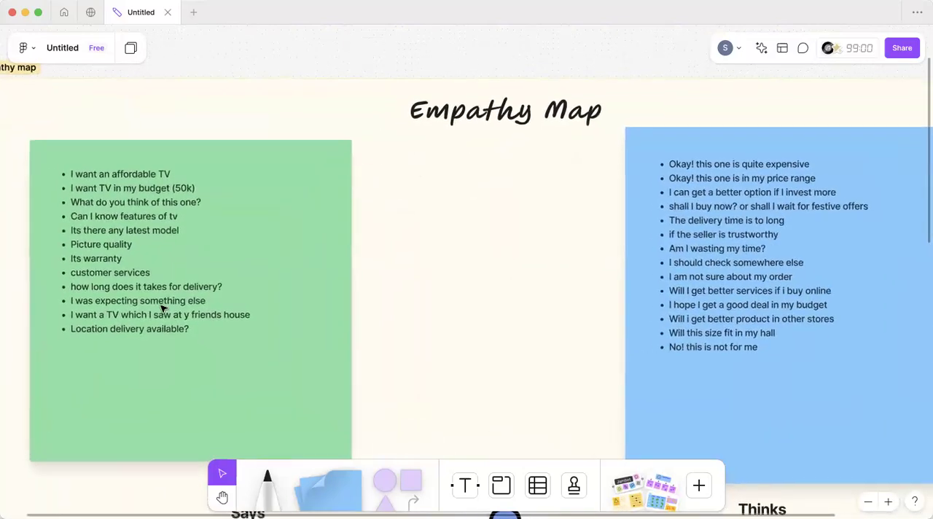
scroll(162, 309, up, 2)
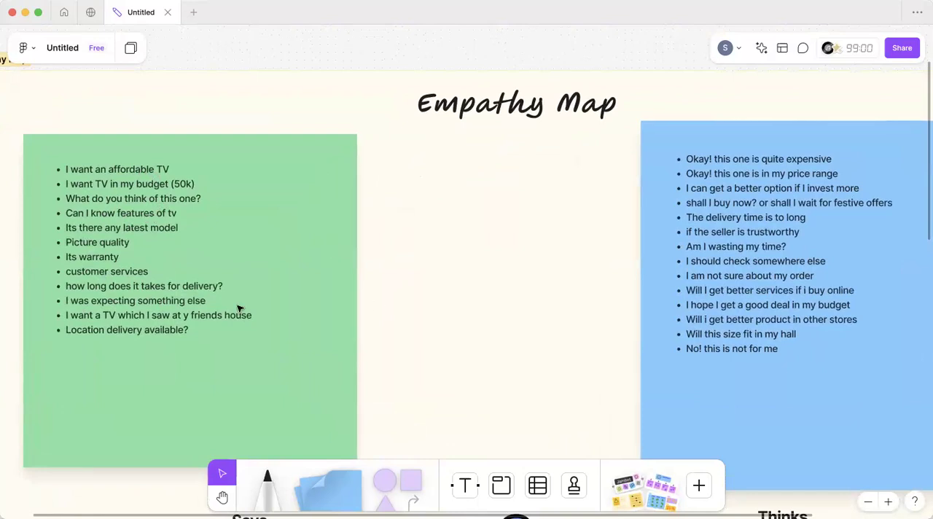
scroll(398, 387, right, 3)
scroll(398, 387, down, 1)
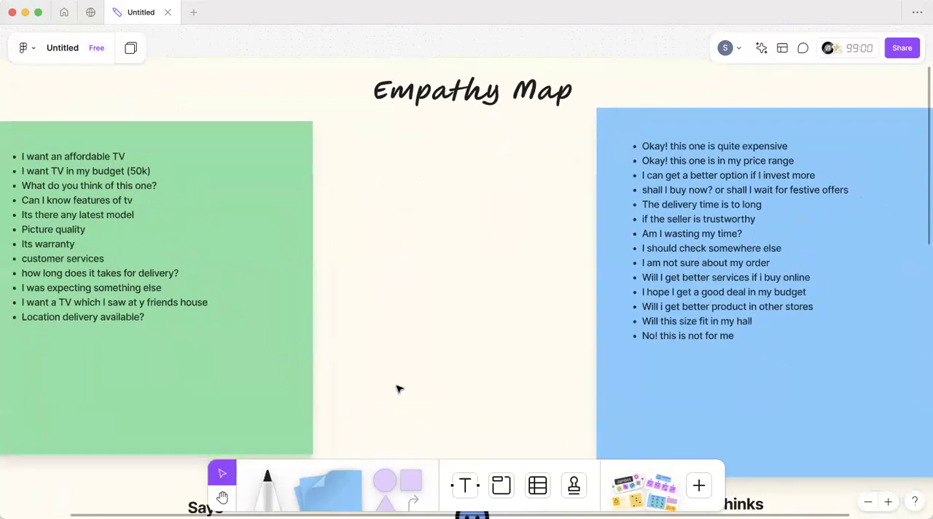
scroll(398, 387, right, 5)
scroll(399, 387, down, 2)
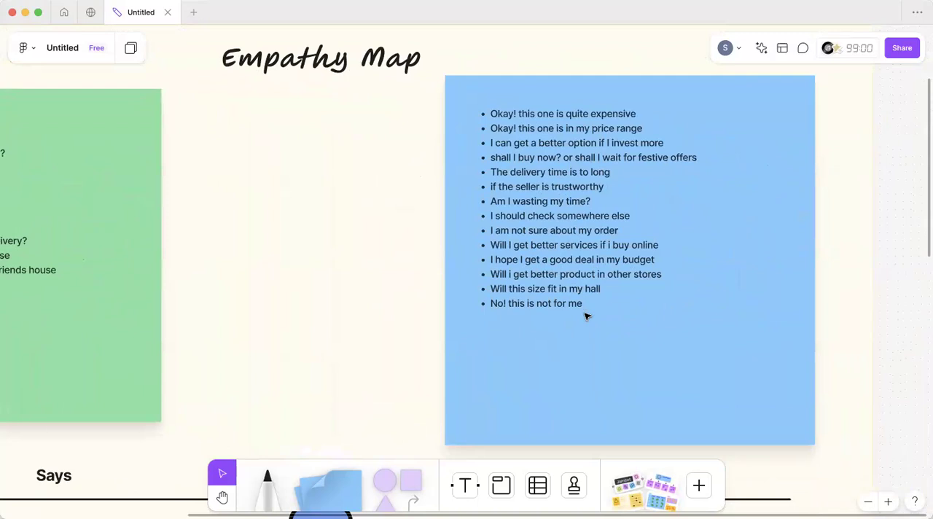
scroll(588, 315, down, 6)
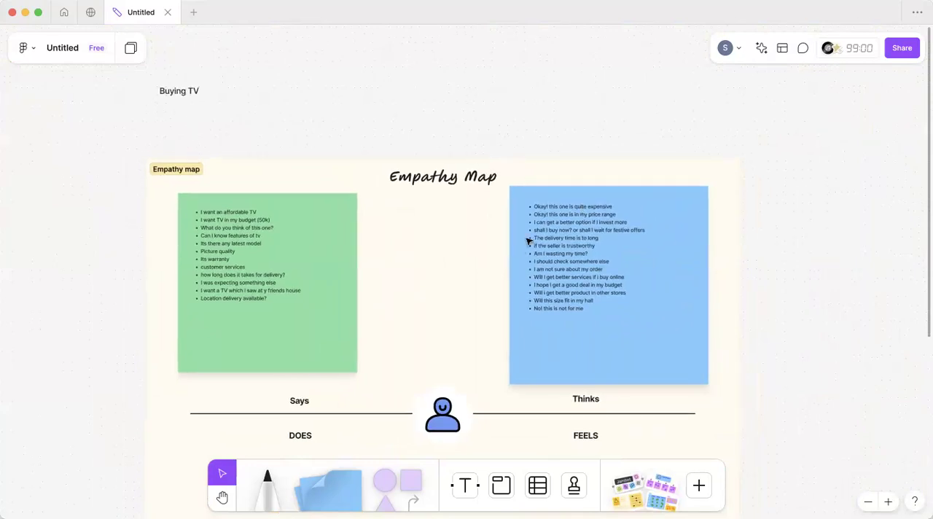
scroll(573, 238, down, 3)
scroll(573, 238, right, 2)
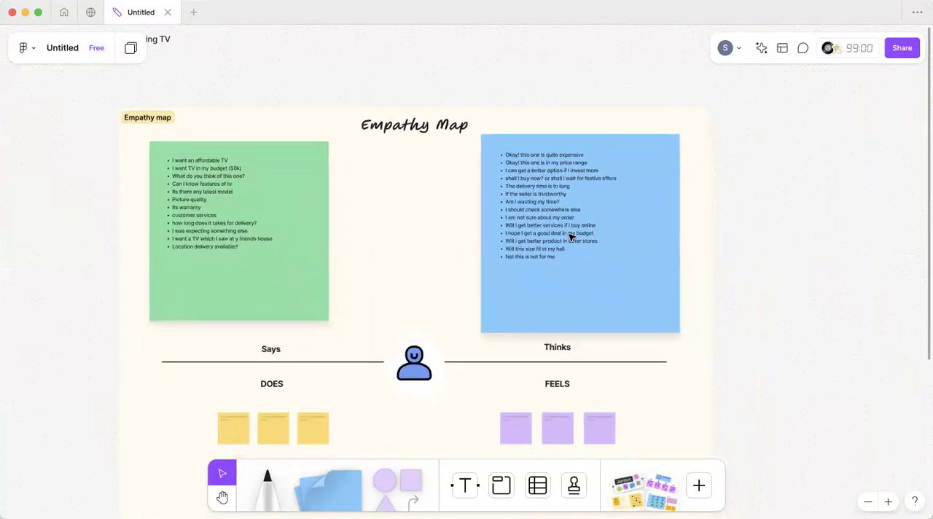
Step: Delete two of the three small yellow notes under DOES, keeping the first one
scroll(445, 263, down, 4)
scroll(445, 263, left, 3)
drag(395, 398, 340, 355)
key(Delete)
Step: Enlarge the remaining yellow note and position it to fill the DOES quadrant
scroll(328, 313, down, 4)
scroll(328, 314, left, 1)
click(317, 272)
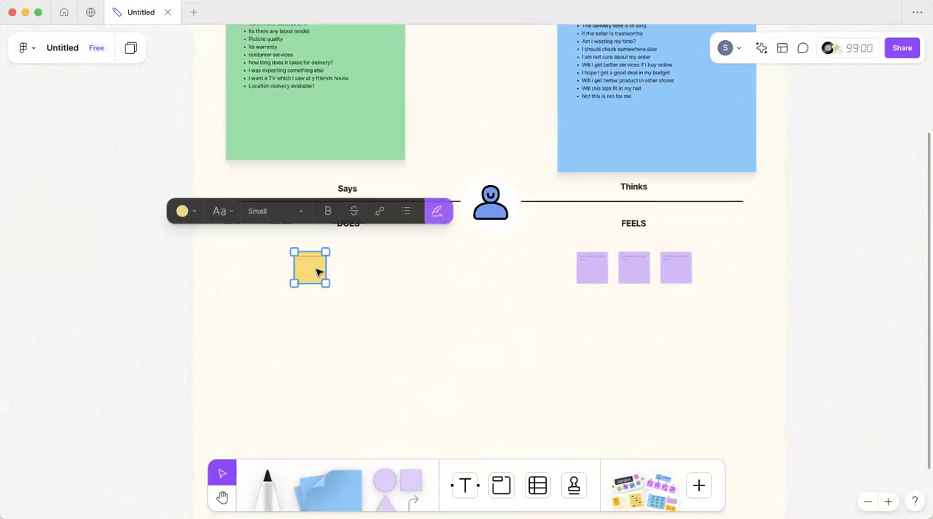
drag(329, 285, 448, 468)
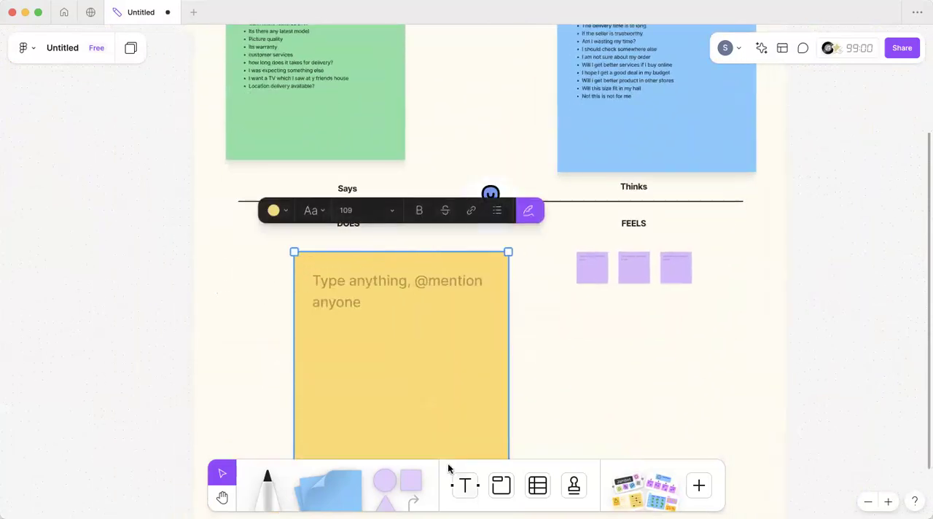
scroll(418, 384, down, 4)
drag(402, 300, 358, 300)
drag(468, 377, 502, 409)
drag(390, 197, 374, 197)
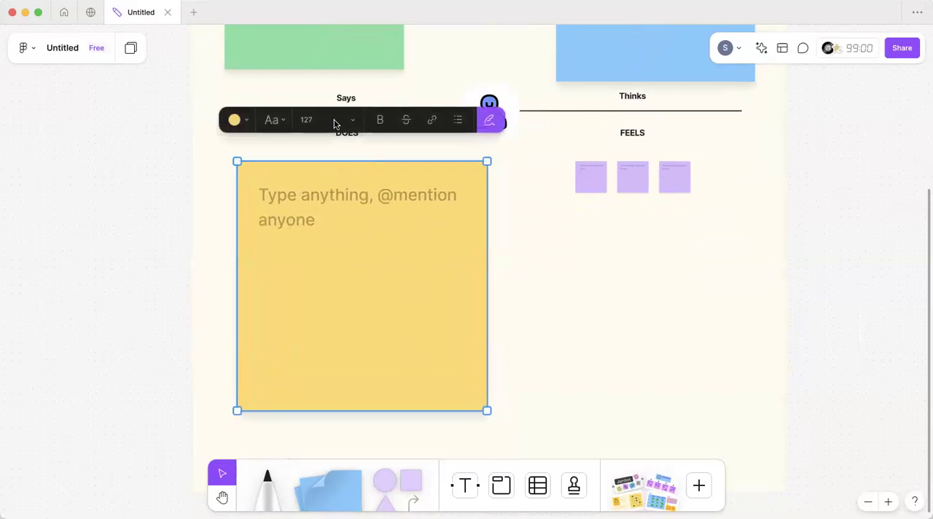
Step: Set the yellow DOES note's text size to Large and start a bulleted list in it
click(335, 121)
click(310, 163)
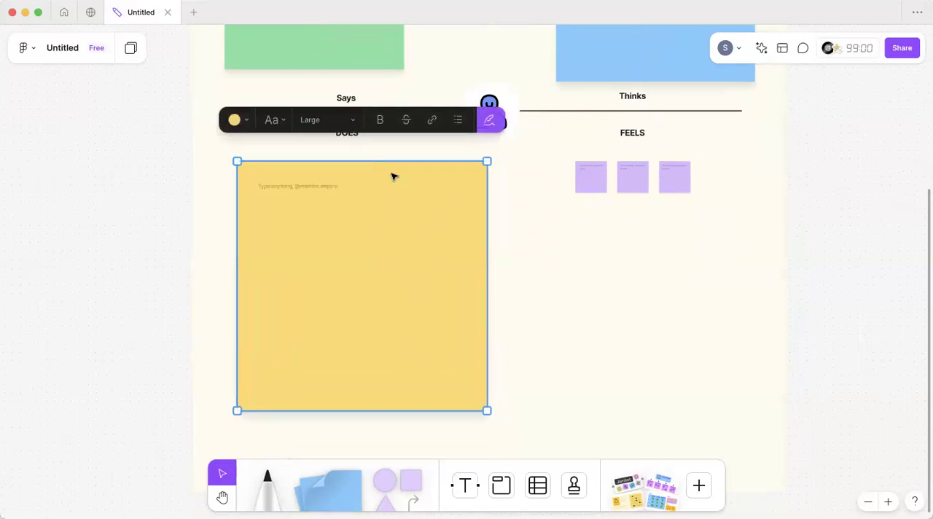
click(394, 177)
click(460, 137)
scroll(325, 202, up, 2)
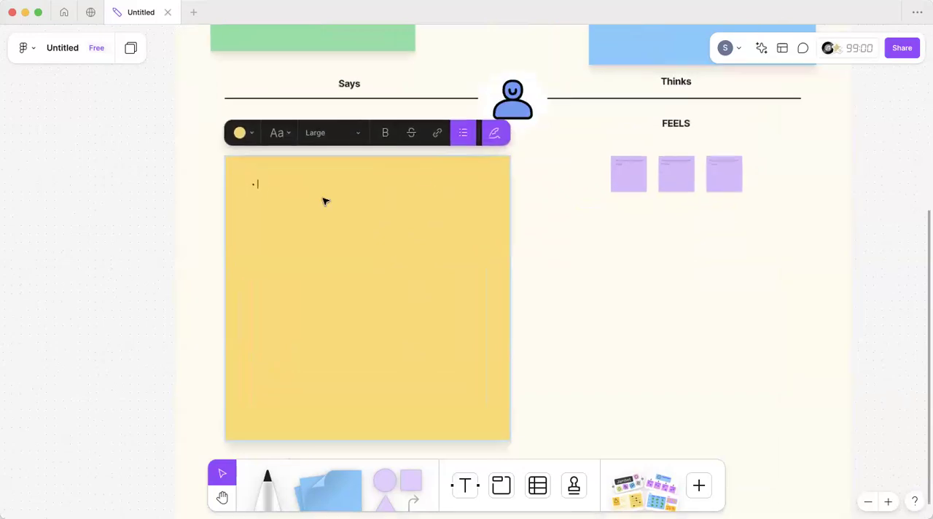
Step: Enter the bullets "Refreshing the website" and "comparing the price" in the yellow DOES note
text(Refreshing the web)
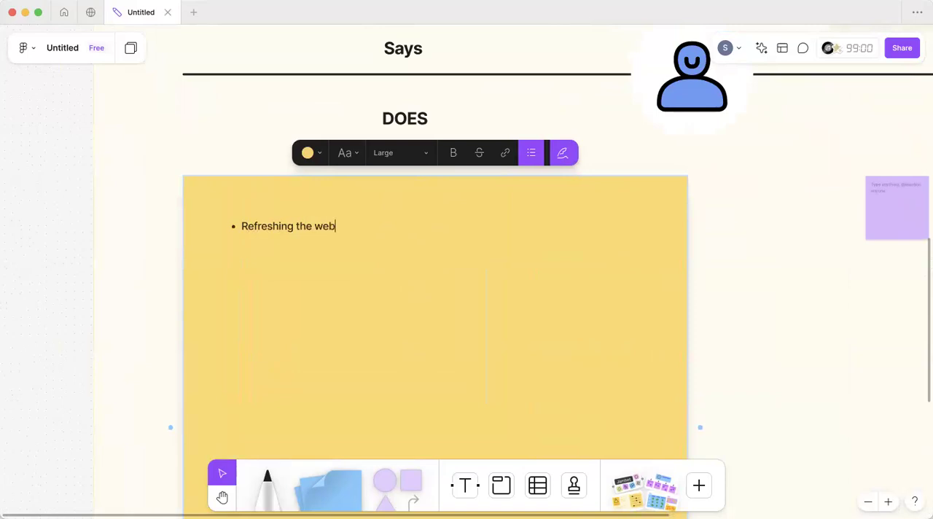
text(iste)
key(Return)
text(compare)
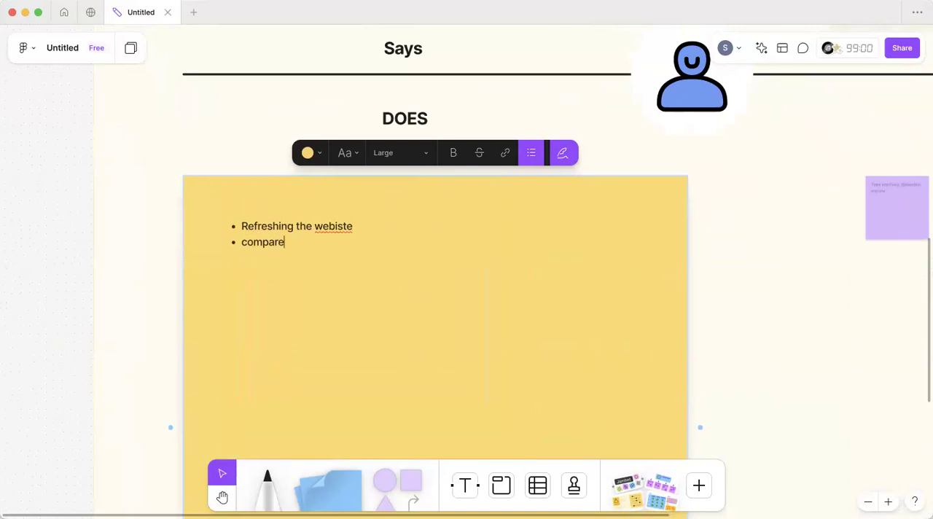
key(BackSpace)
text(ing thr)
key(BackSpace)
text(e price)
key(Return)
Step: Add the bullets "review & ratings" and "Ask our friends or neighbours" to the DOES note
text(review )
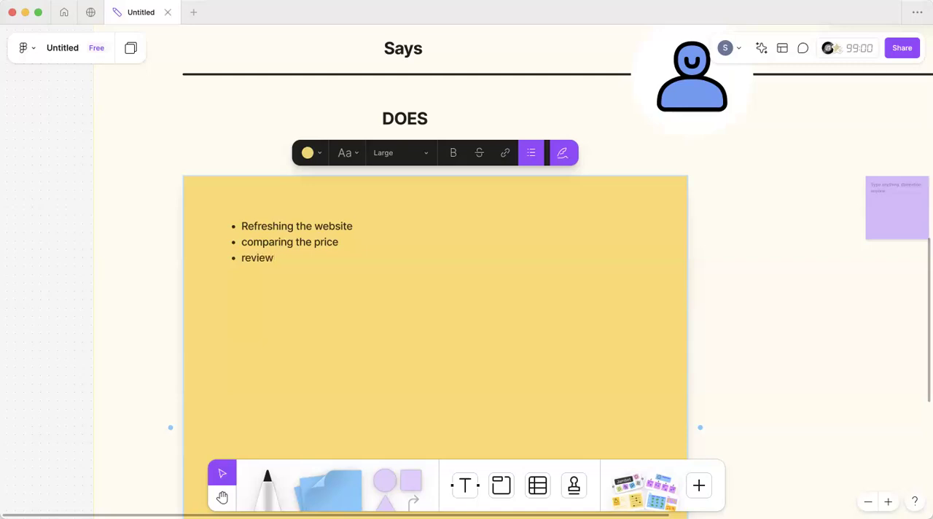
text(& ratings)
text(A)
text(sk)
text( ou)
text(r fried)
key(BackSpace)
key(BackSpace)
text(ends)
key(BackSpace)
key(BackSpace)
key(BackSpace)
key(BackSpace)
text(ends or n)
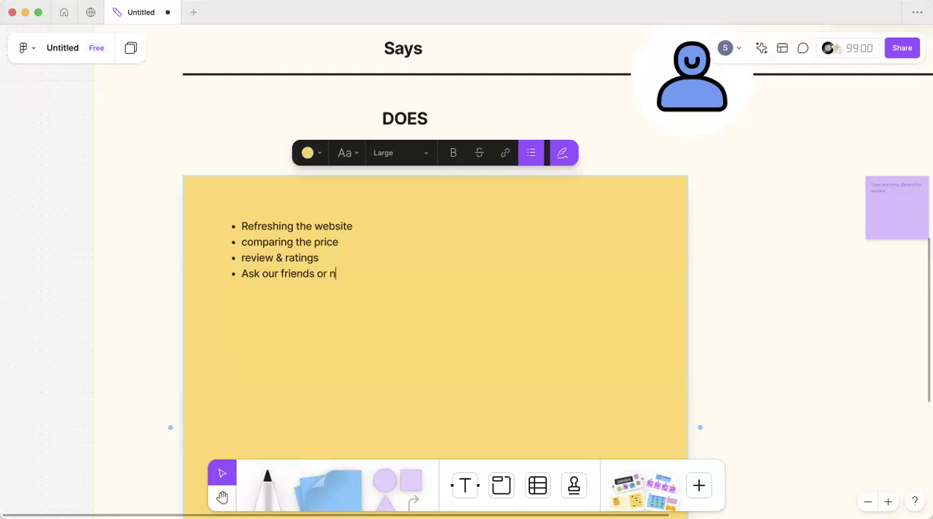
text(eighbou)
text(rs )
text(Pros/)
text(cons)
Step: Add the bullets "Pros/cons" and "check for specs" to the DOES note
key(Return)
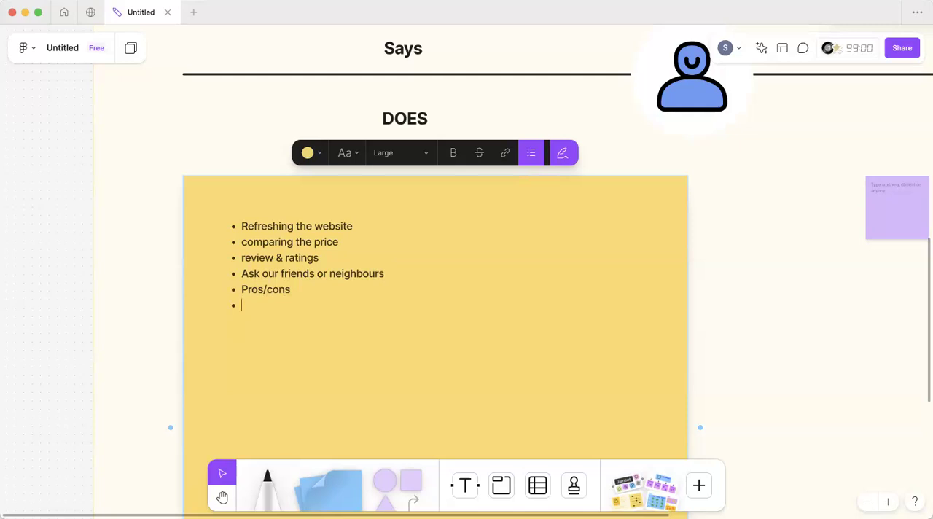
text(check)
text( on)
key(BackSpace)
key(BackSpace)
text(for specs)
key(Return)
Step: Add the bullets "check out for offers" and "visits more stores" to the DOES note
text(che)
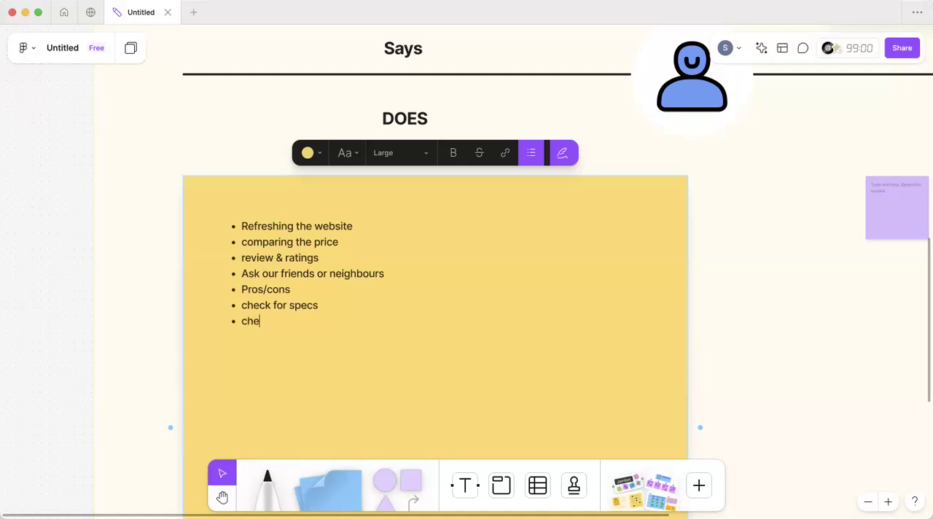
text(ck out for offers)
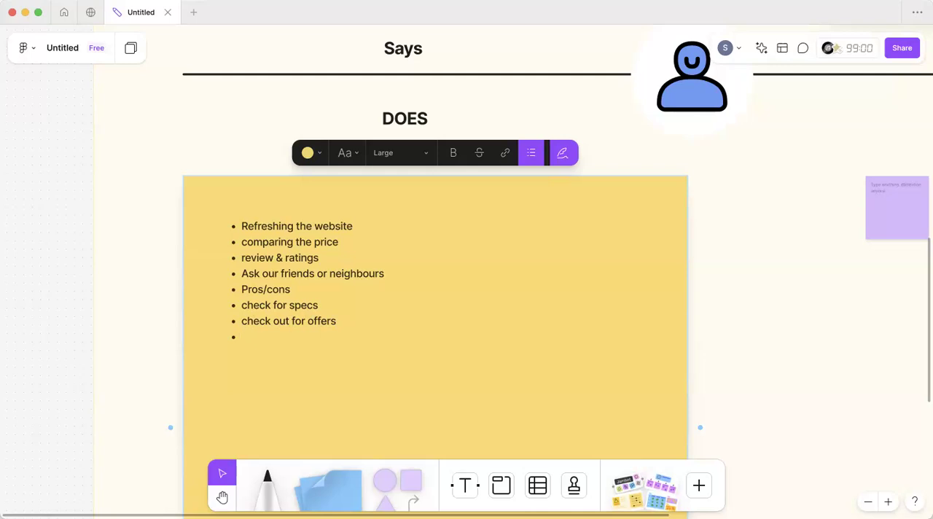
text(visits more stores)
key(Return)
Step: Add the bullets "scroll for more options" and "check for damages" to the DOES note
text(scroll)
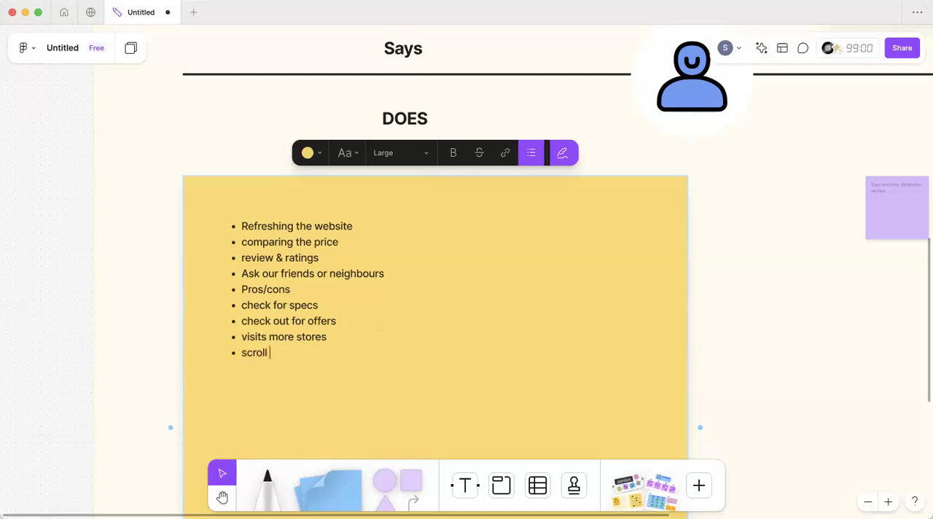
text( for mo)
text(re option)
text(s)
key(Return)
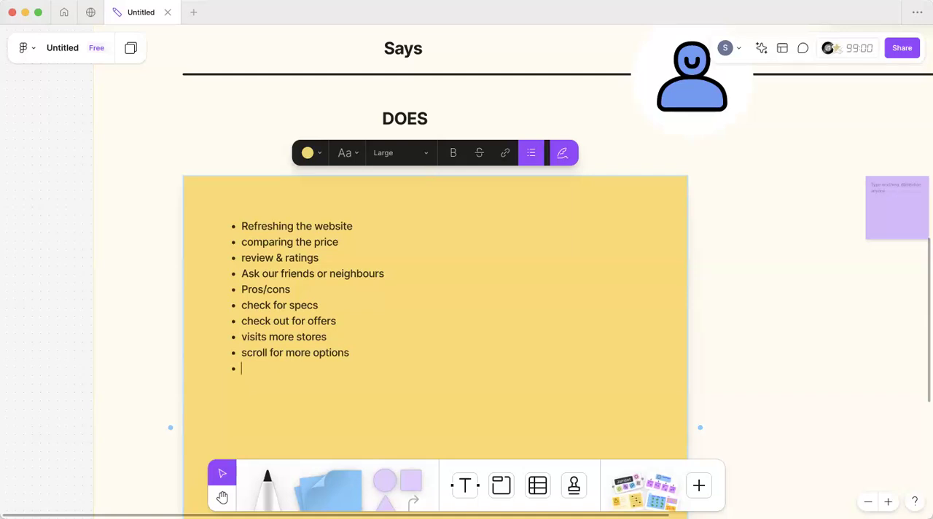
text(check for dammage)
key(BackSpace)
key(BackSpace)
key(BackSpace)
key(BackSpace)
text(ages)
key(Return)
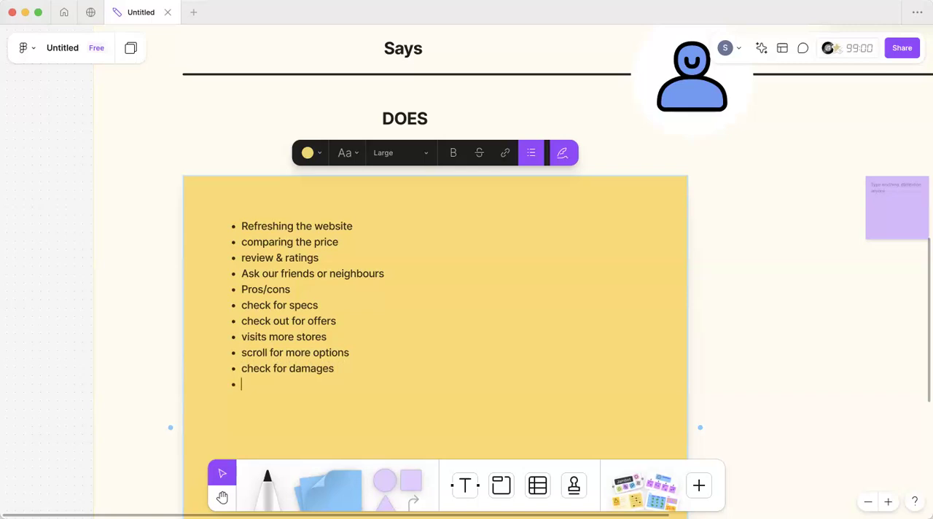
Step: Add the bullets "Applying filters" and "check quality of material" to the DOES note, correcting the spelling of "quality"
text(Apply)
key(BackSpace)
text(ing filters)
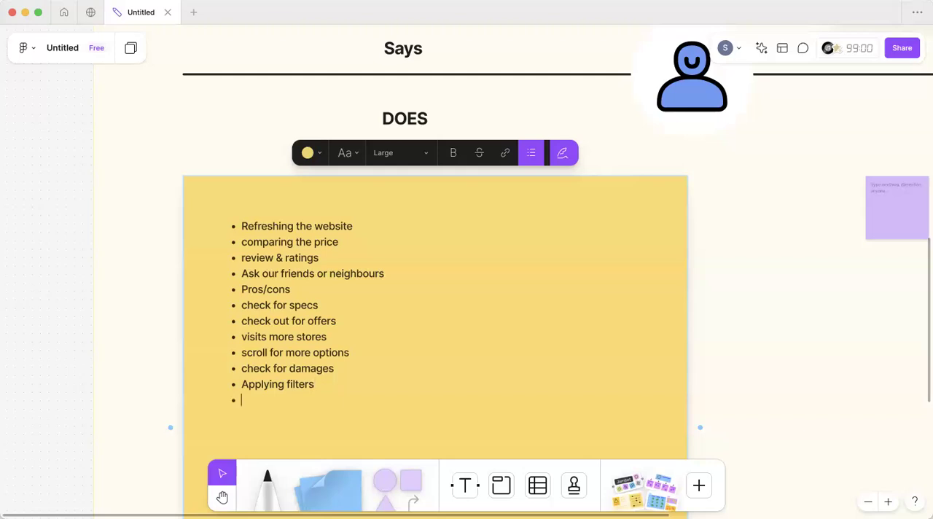
text(check qua)
text(ility o)
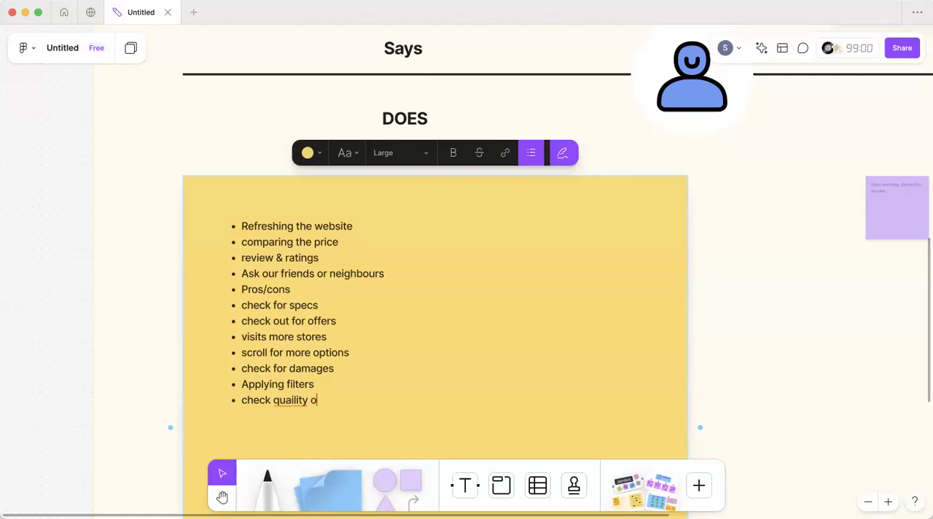
text(f material)
right_click(285, 410)
click(268, 396)
click(295, 400)
key(BackSpace)
Step: Finish the DOES list with the bullets "assemble", "go through guide book" and "CTA"
text(assen)
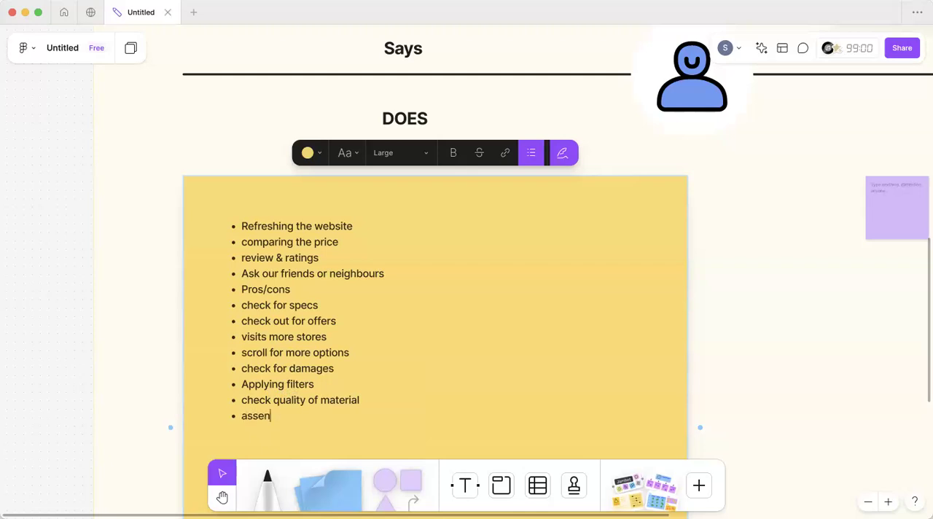
key(BackSpace)
text(mble)
scroll(272, 379, down, 3)
scroll(274, 379, right, 2)
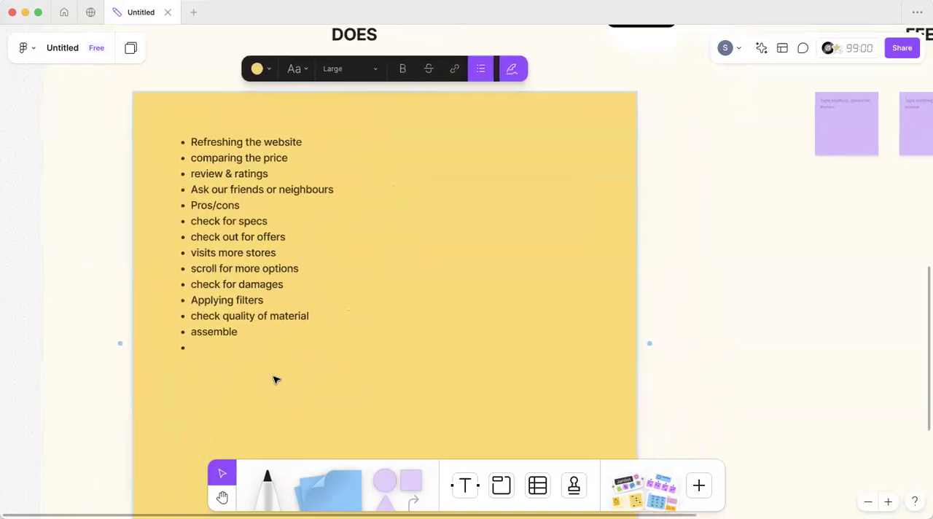
scroll(274, 379, down, 2)
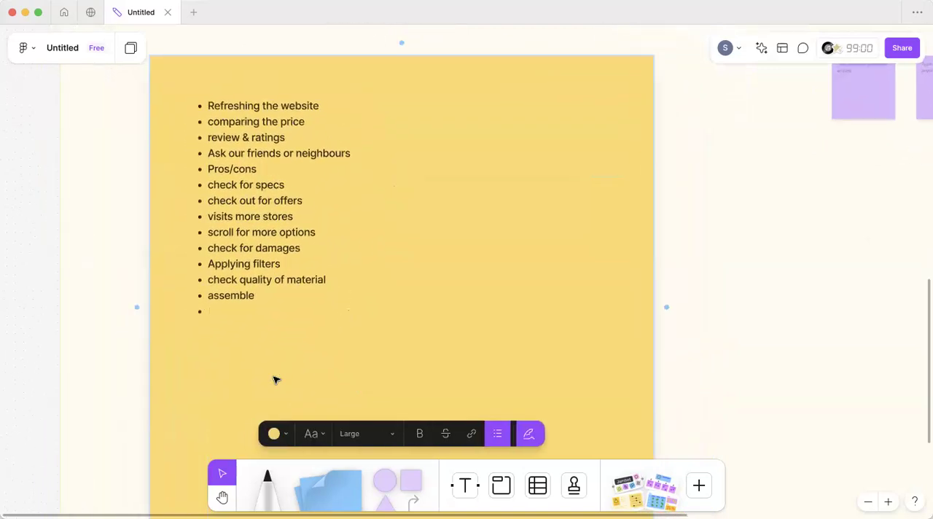
text(go through guide book)
key(Return)
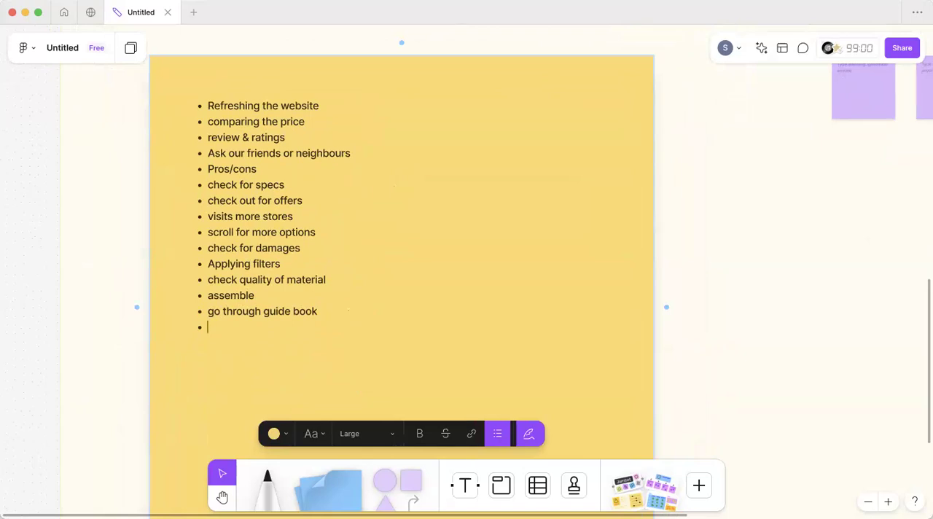
text(CTA)
key(Escape)
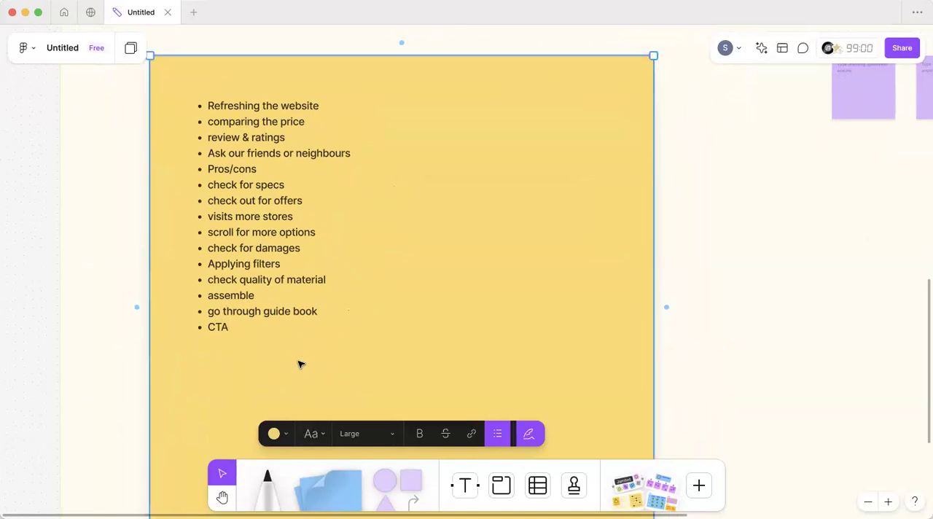
Step: Delete two of the three small purple notes under FEELS and enlarge the remaining one to fill the quadrant
scroll(299, 365, down, 5)
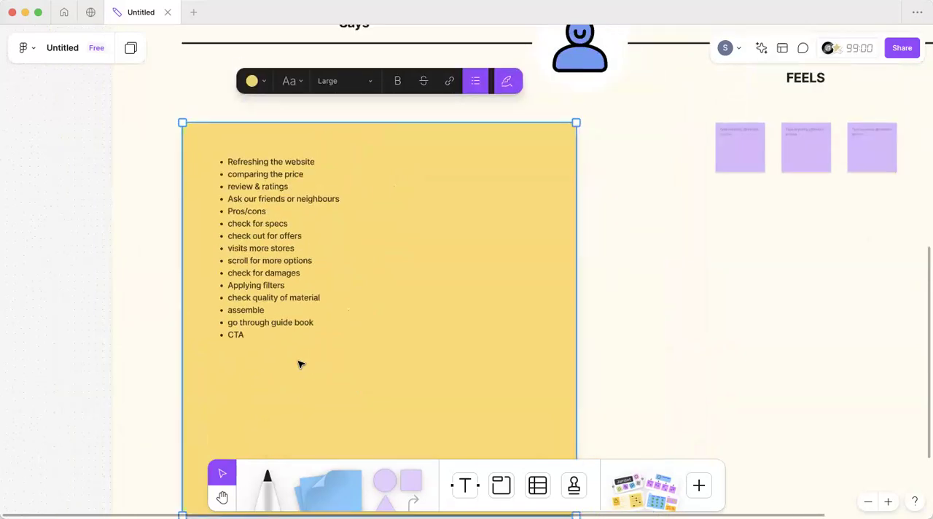
scroll(463, 252, right, 2)
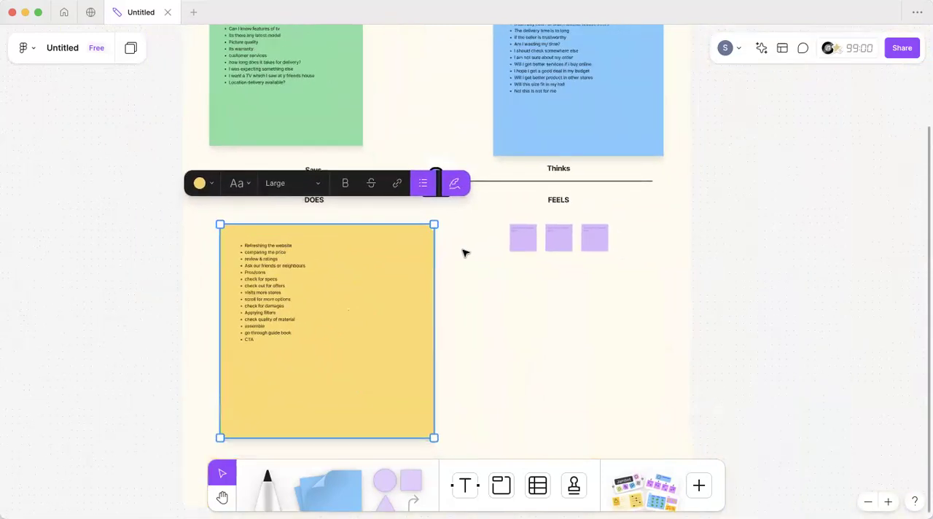
click(590, 293)
drag(595, 293, 672, 442)
key(Delete)
click(467, 246)
drag(557, 369, 516, 366)
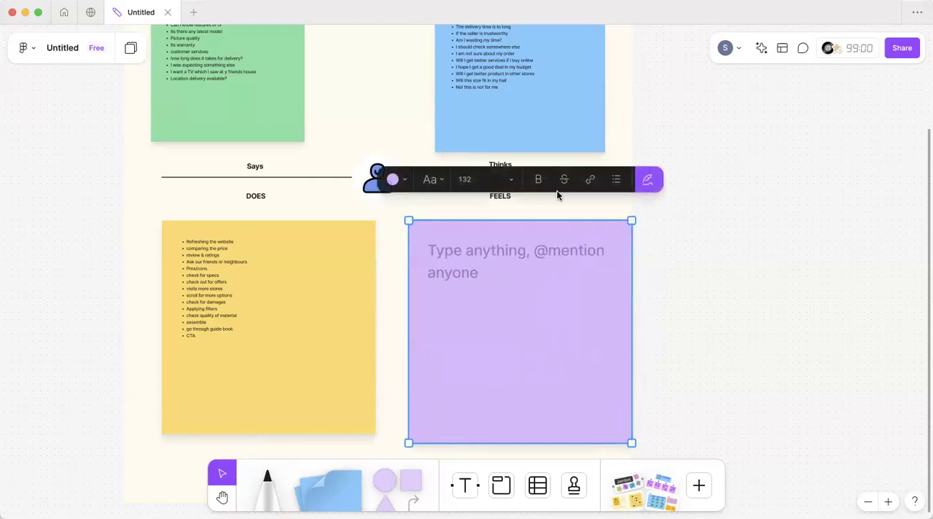
Step: Set the purple FEELS note's text size to Large and start a bulleted list in it
click(485, 181)
click(470, 223)
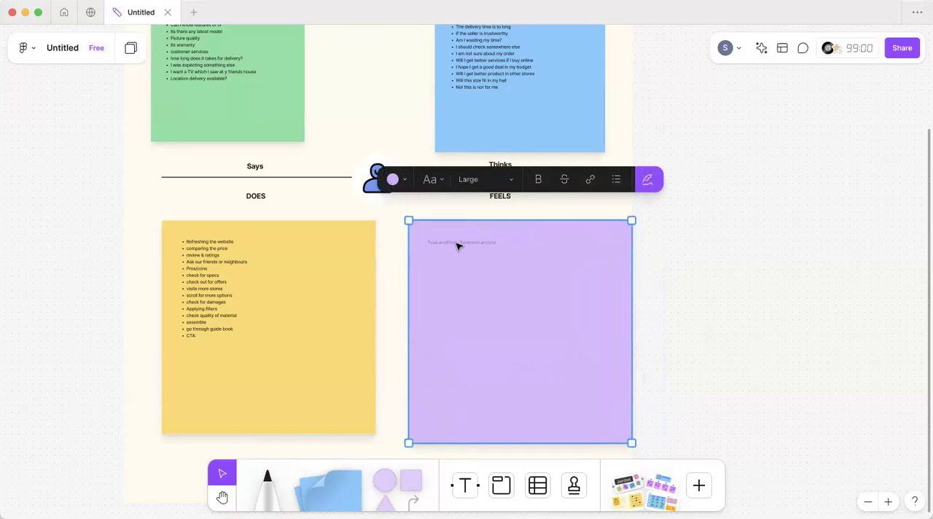
click(615, 198)
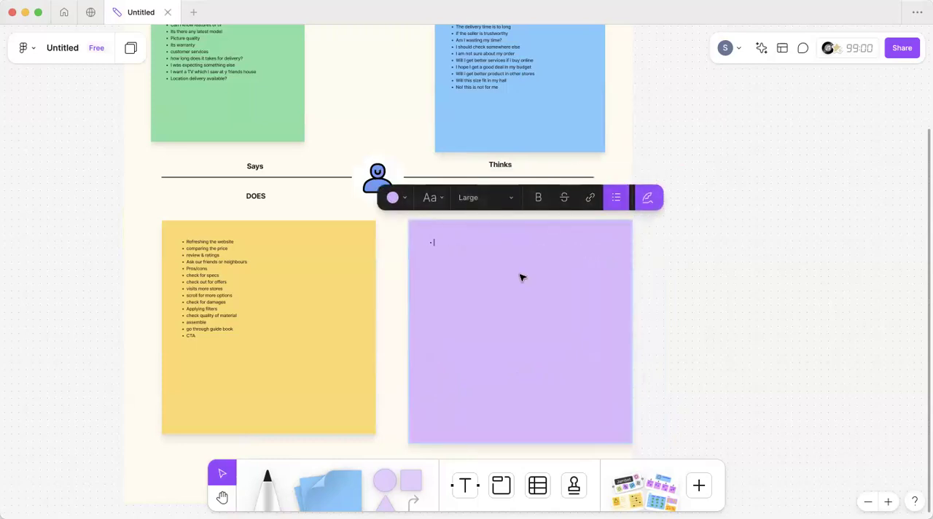
Step: Enter the bullet "Excitement- Bcoz he is buying TV form his own savings" in the FEELS note
scroll(521, 275, right, 4)
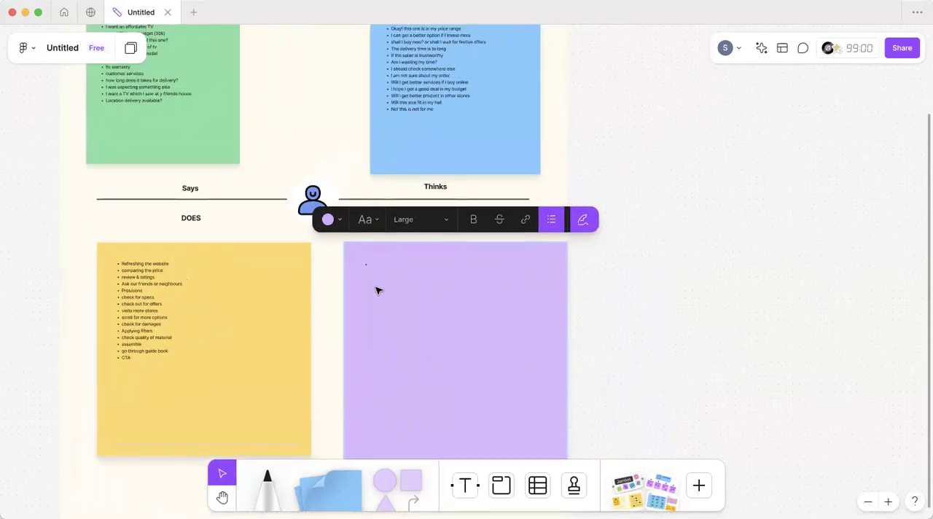
scroll(377, 290, up, 5)
scroll(377, 290, down, 2)
scroll(377, 291, right, 2)
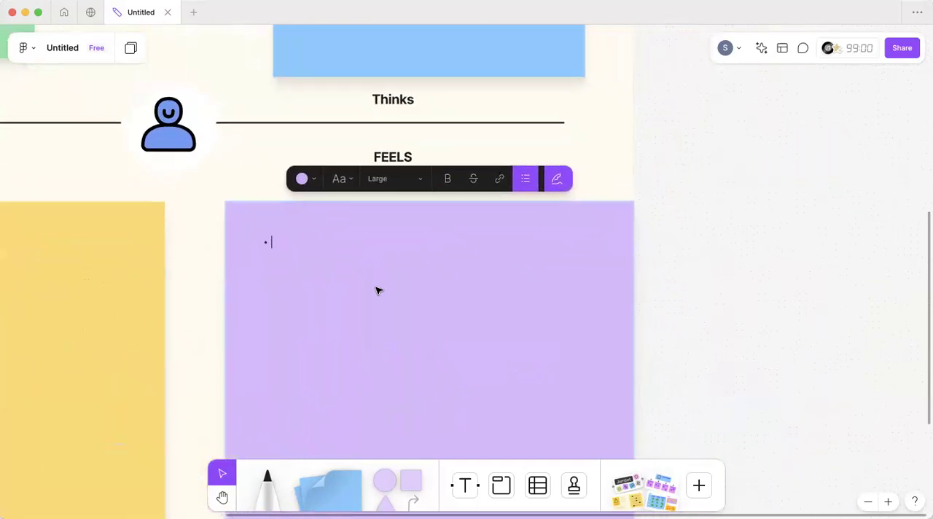
text(Excitment)
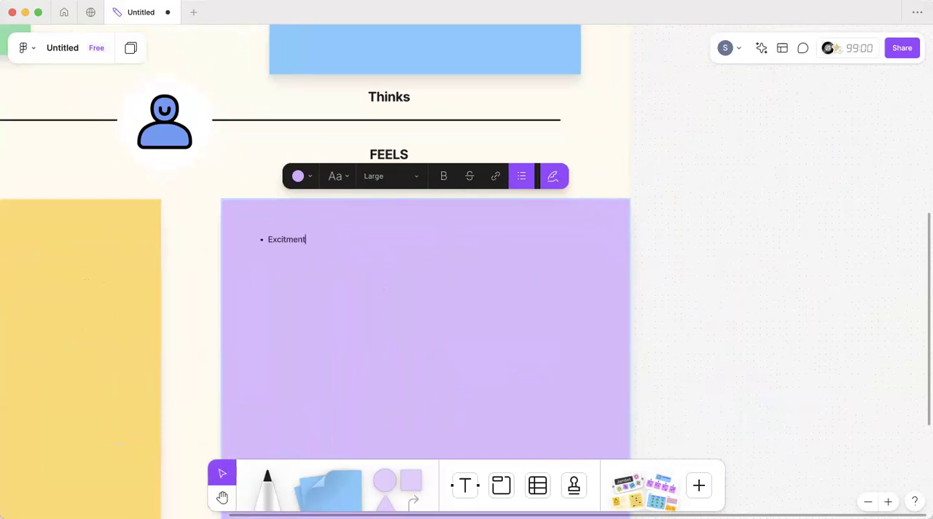
text(-)
scroll(277, 253, up, 3)
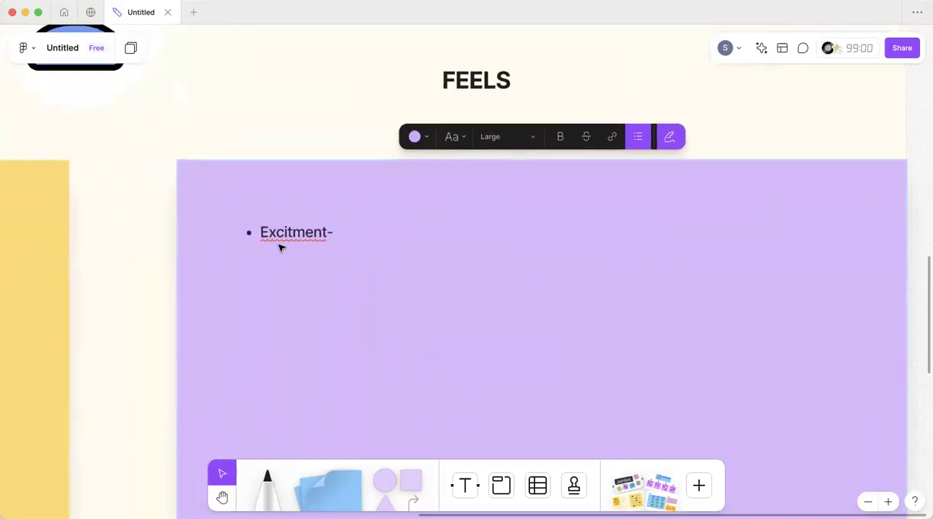
click(287, 232)
text(e)
click(363, 231)
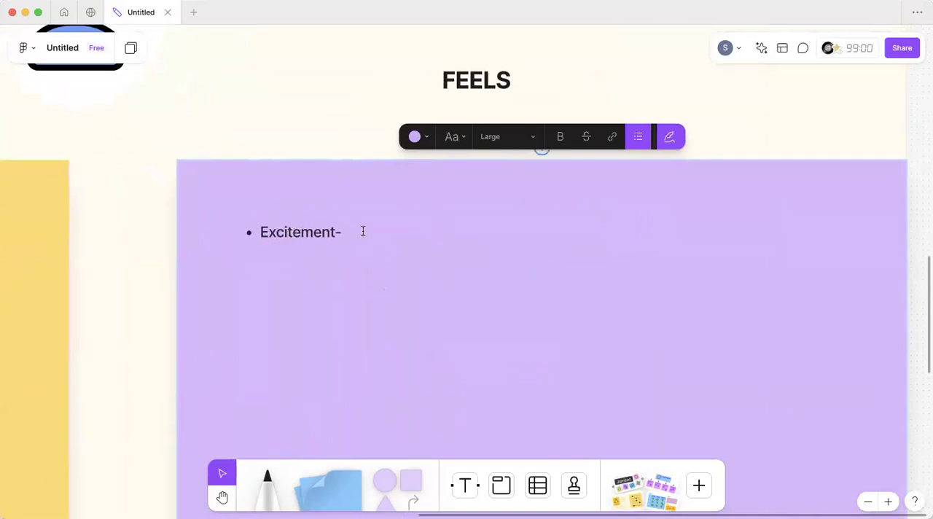
text(Bcoz he is buying TV form his own savings)
key(Return)
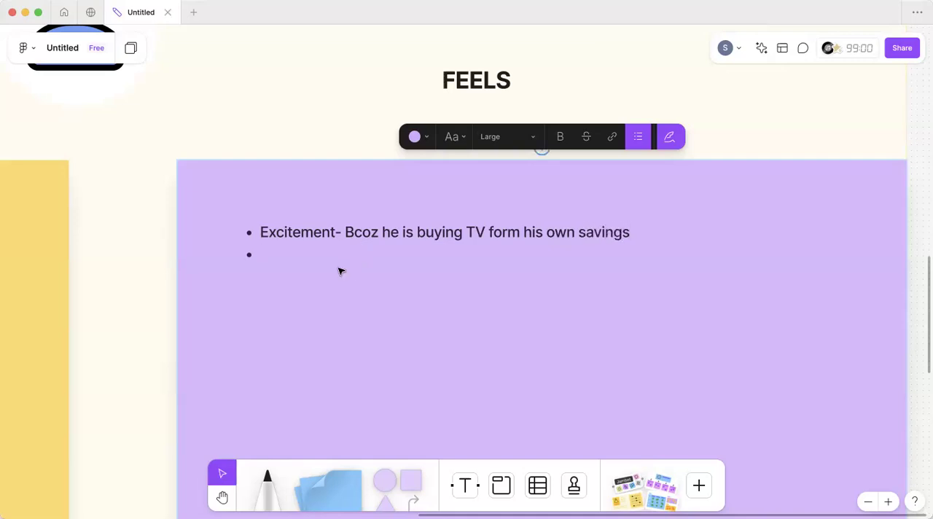
Step: Add the bullet "Curious- to check the product" to the FEELS note
scroll(338, 267, down, 5)
scroll(339, 267, down, 3)
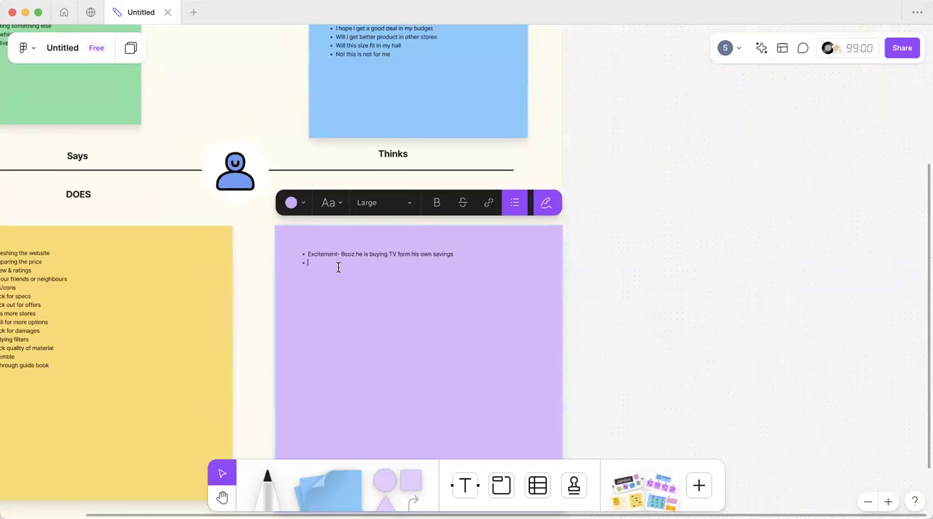
text(Curious-)
scroll(355, 246, up, 5)
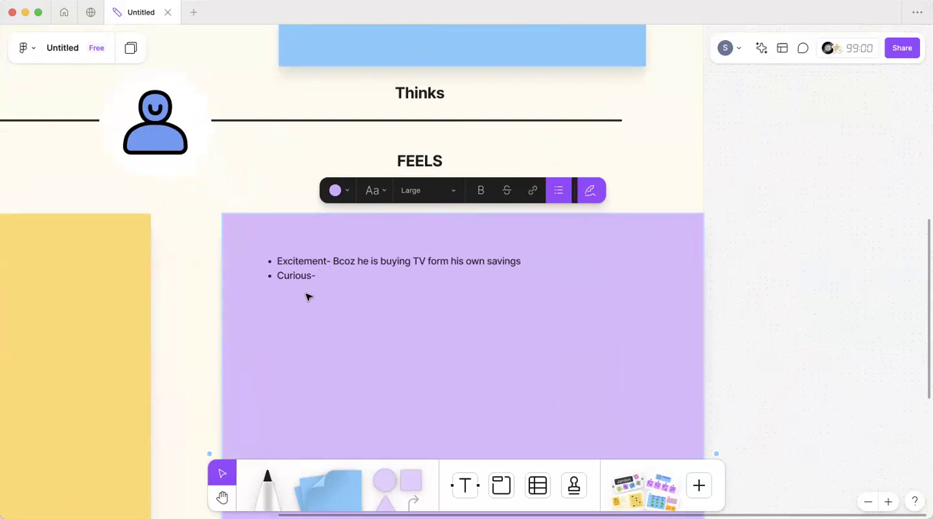
text(to check the product)
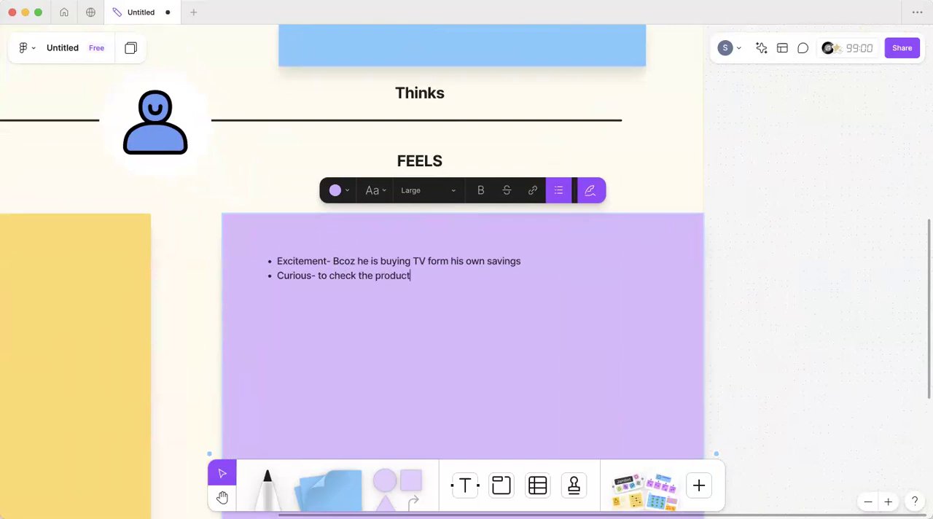
key(Return)
Step: Add the bullets "Worry- Damages" and "Nervousness-" to the FEELS note
text(Worry- Damages)
key(Return)
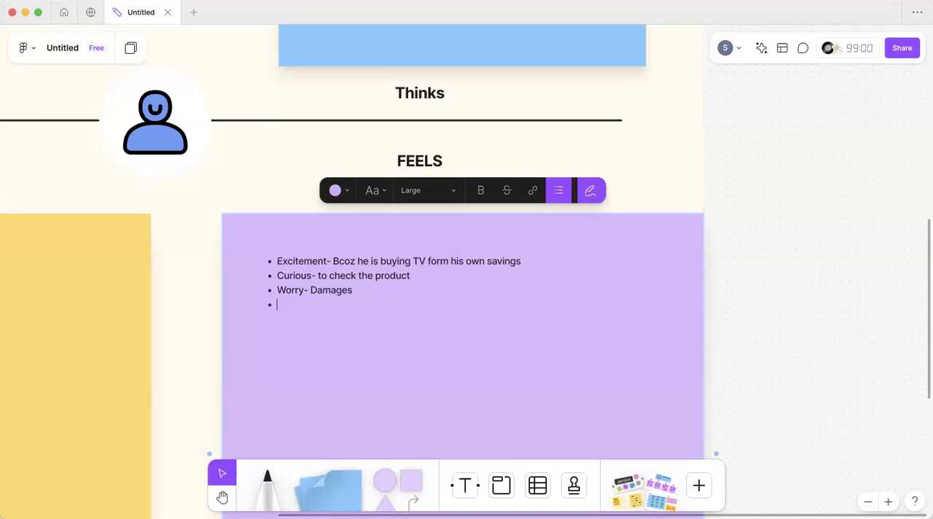
text(Nervousness-)
key(Return)
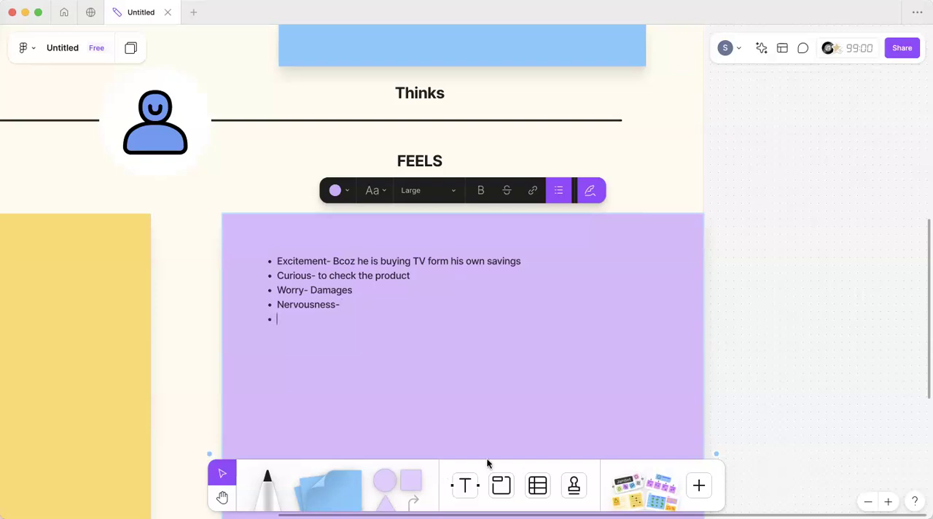
Step: Extend the Worry bullet with "/ is this worthy or not"
click(352, 291)
text(/ is this)
text(worthy)
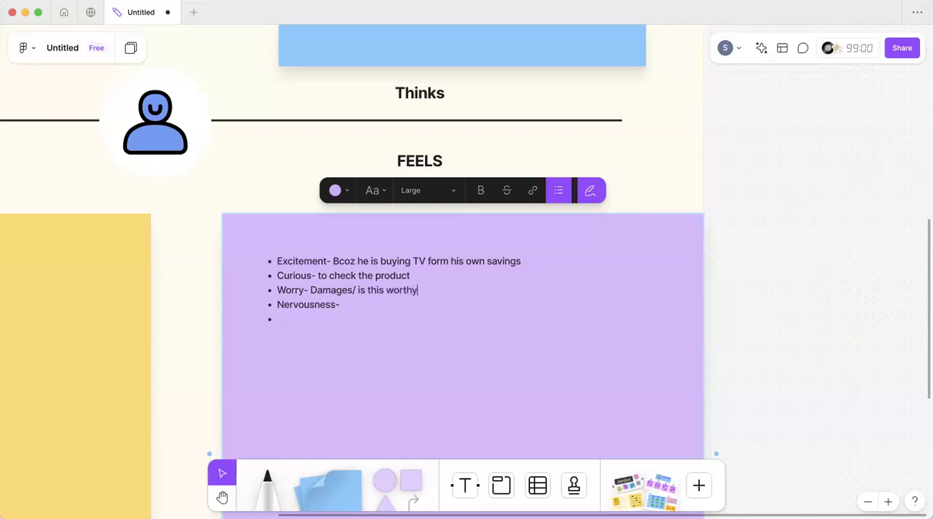
text( or not)
Step: Complete the Nervousness bullet with "If any faults"
click(296, 316)
click(358, 306)
text(If any faults)
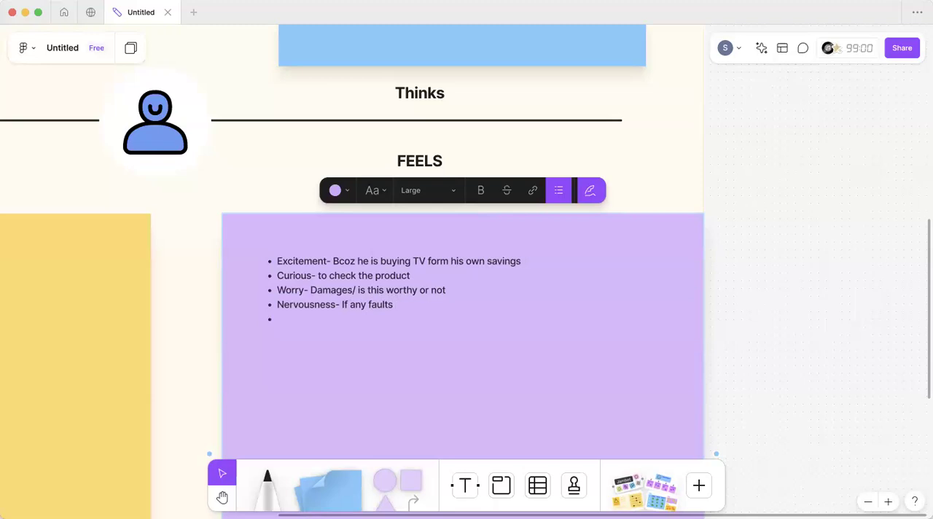
Step: Extend the Nervousness bullet in the FEELS note with "in the products"
text(in the products)
click(287, 314)
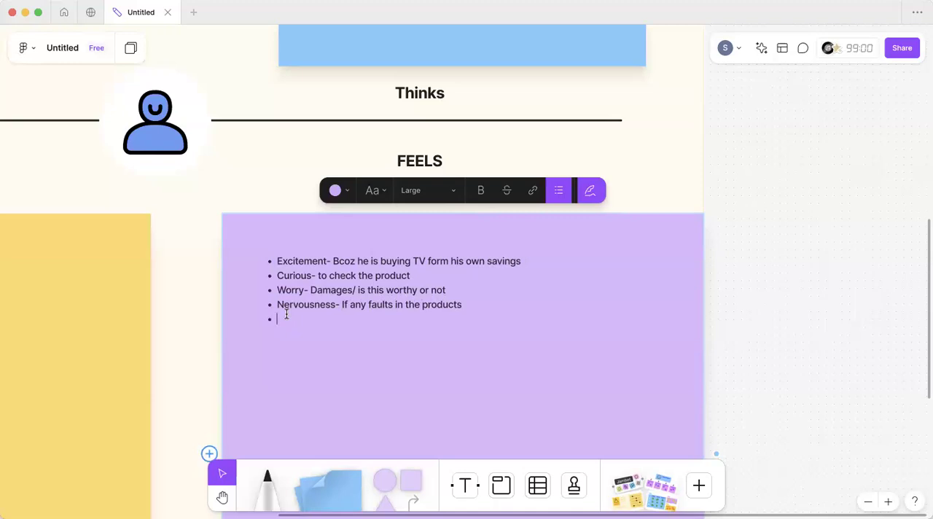
Step: Set the text size of all bullets in the purple FEELS note to Extra large
scroll(286, 315, down, 5)
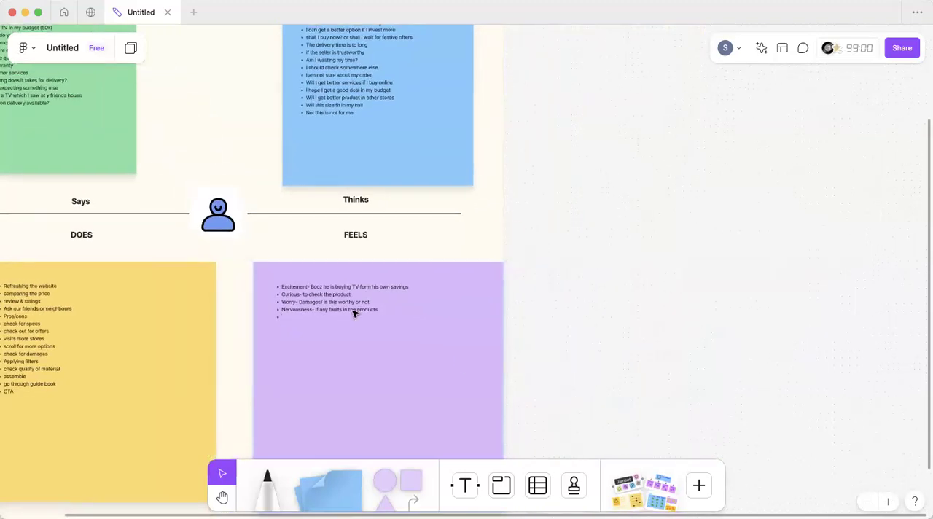
scroll(354, 313, up, 5)
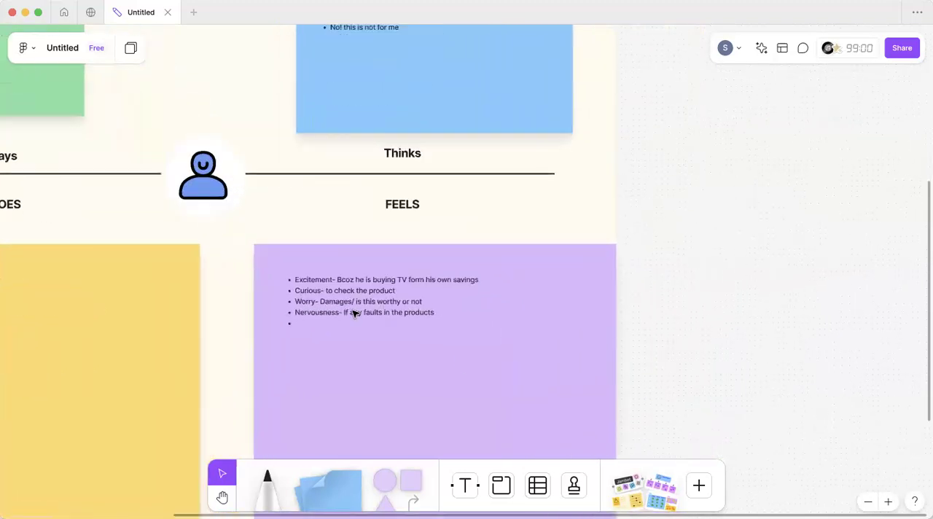
scroll(354, 313, up, 4)
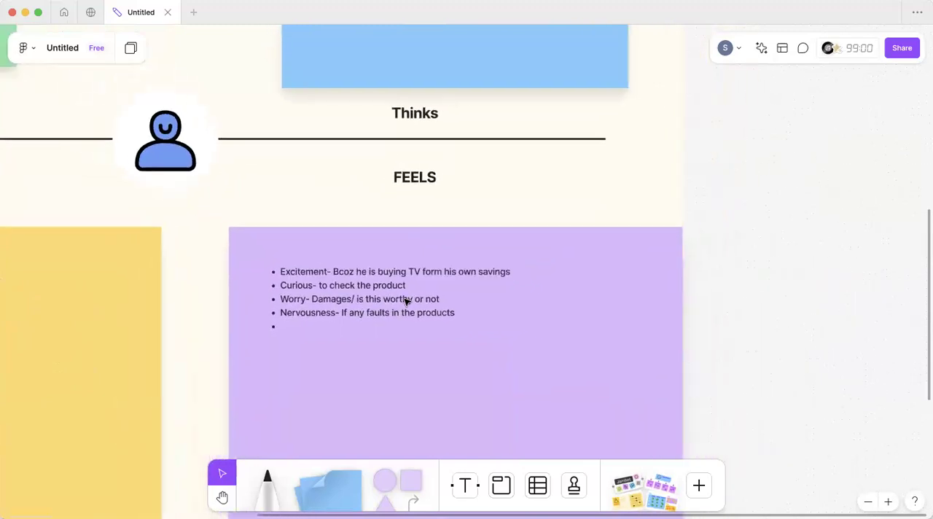
scroll(407, 301, down, 5)
scroll(406, 301, left, 3)
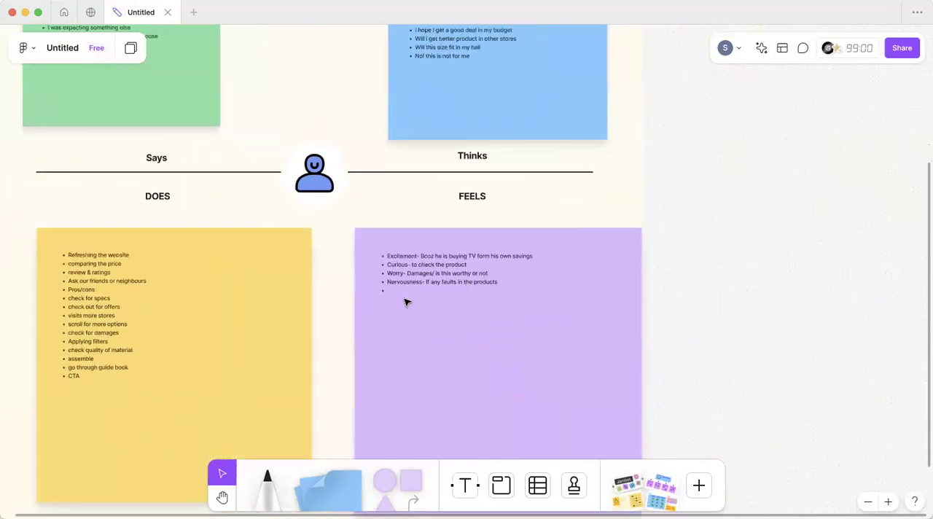
scroll(407, 304, down, 2)
scroll(442, 304, up, 3)
scroll(441, 304, left, 2)
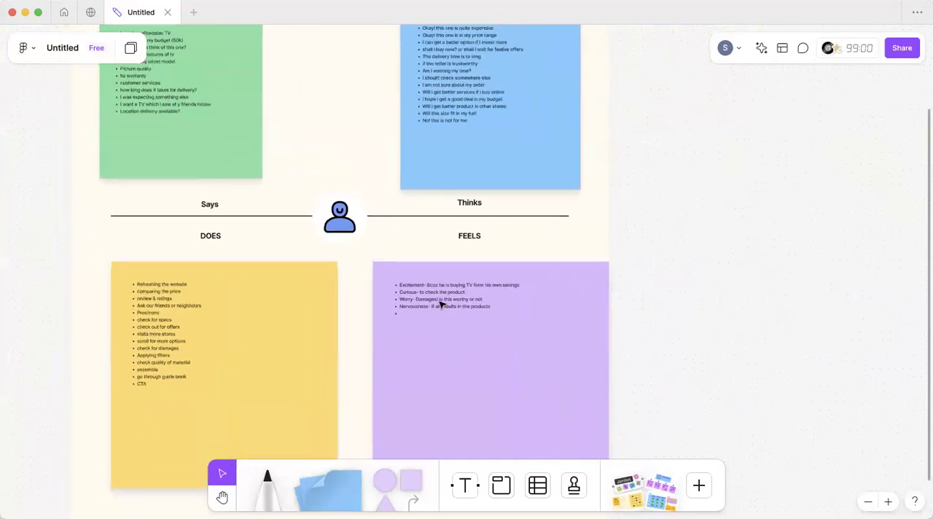
click(464, 321)
click(471, 257)
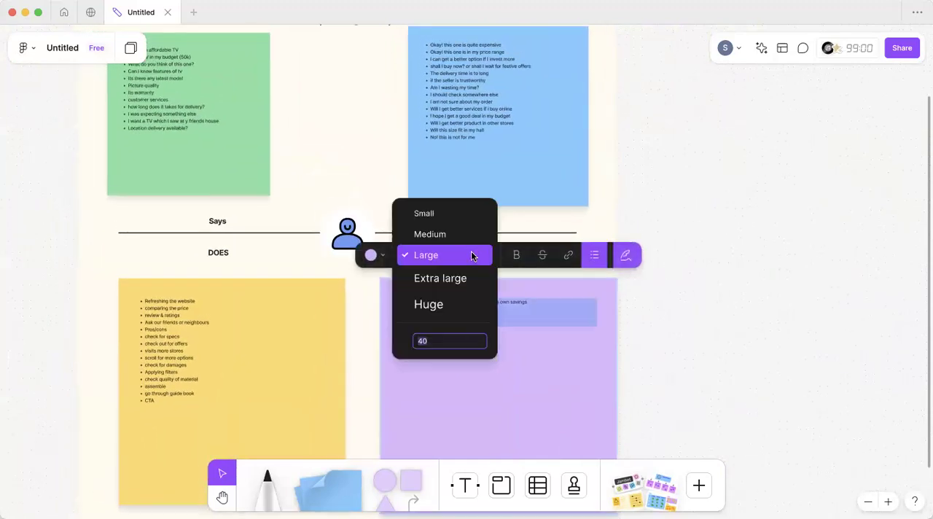
click(467, 277)
click(620, 315)
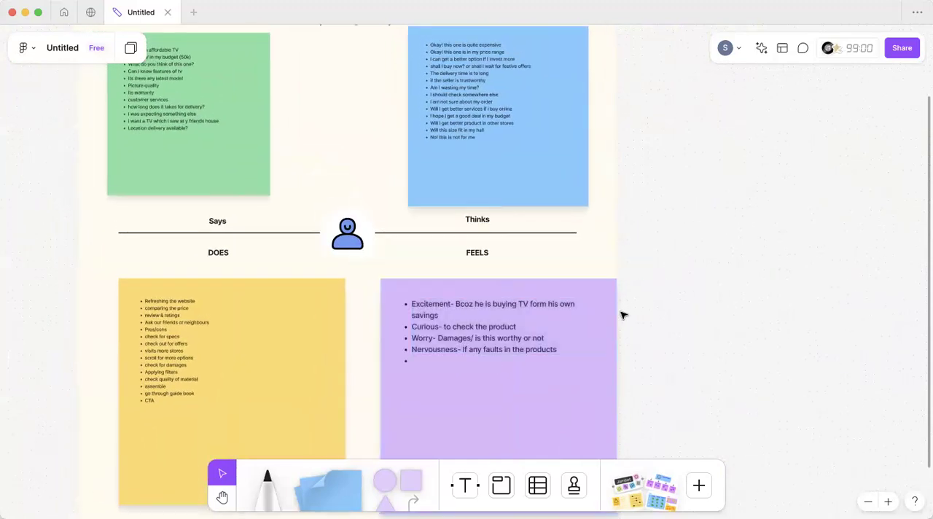
Step: Review the four filled quadrants of the empathy map around the central person icon
scroll(623, 315, up, 1)
scroll(622, 315, down, 4)
scroll(411, 235, down, 3)
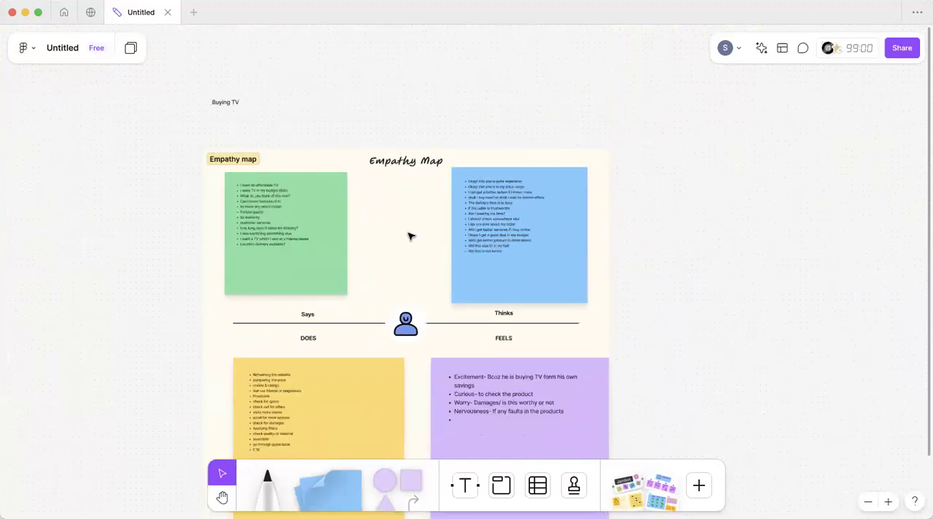
scroll(443, 241, up, 5)
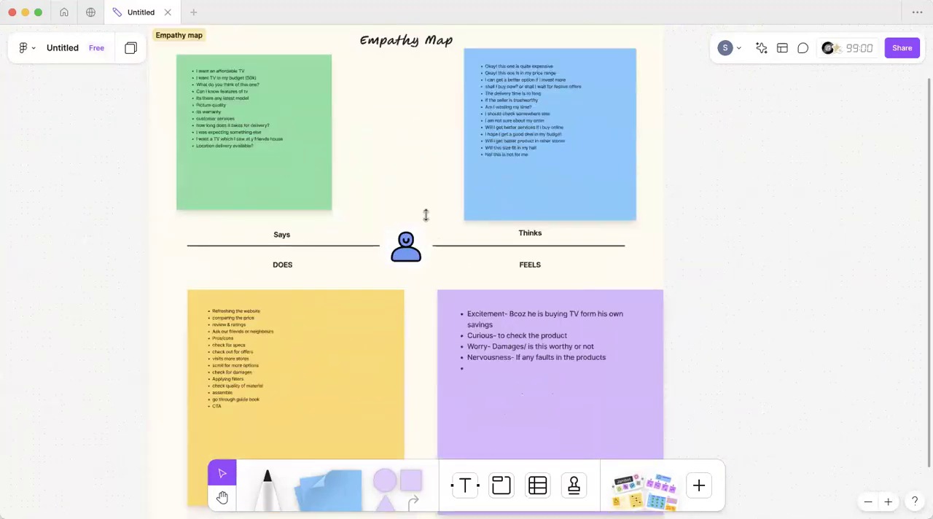
scroll(442, 237, up, 2)
click(420, 239)
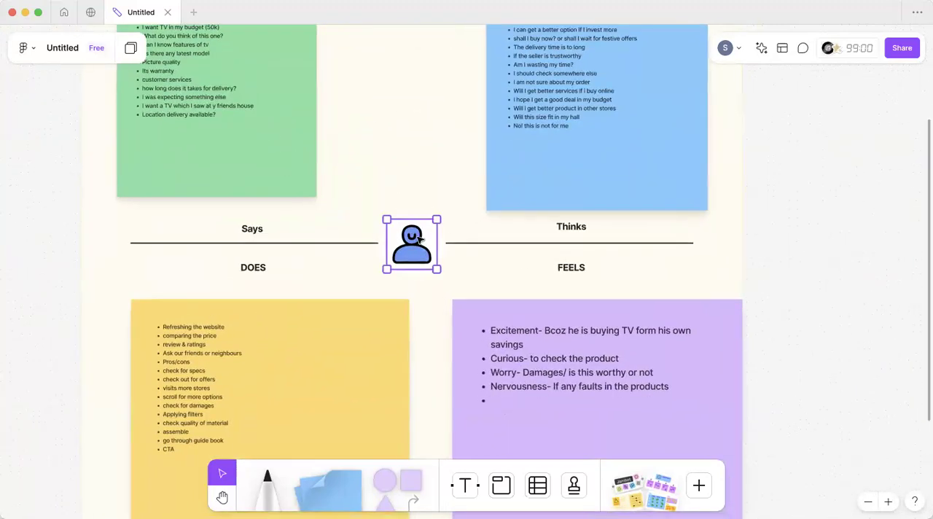
scroll(420, 239, down, 6)
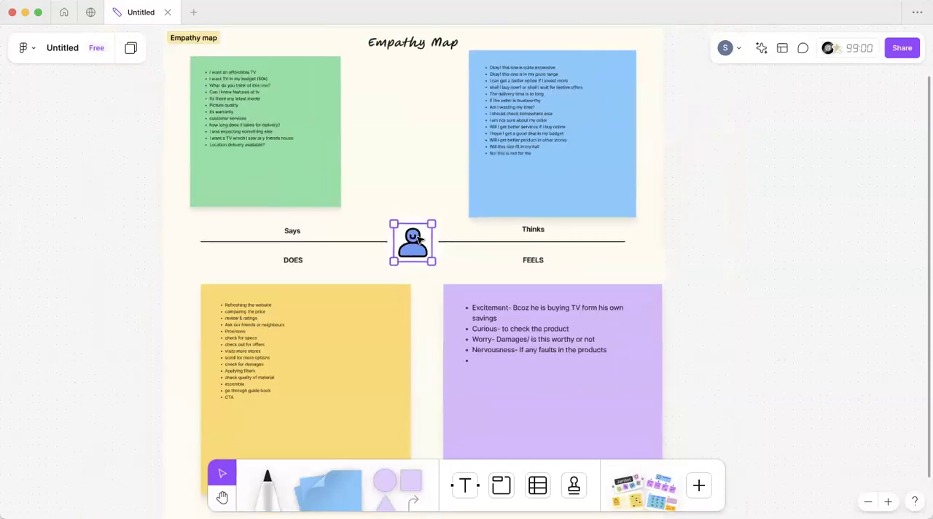
scroll(420, 239, right, 1)
click(568, 117)
Step: Shrink the yellow DOES note to about the green Says note's size and position it under the DOES heading
click(337, 350)
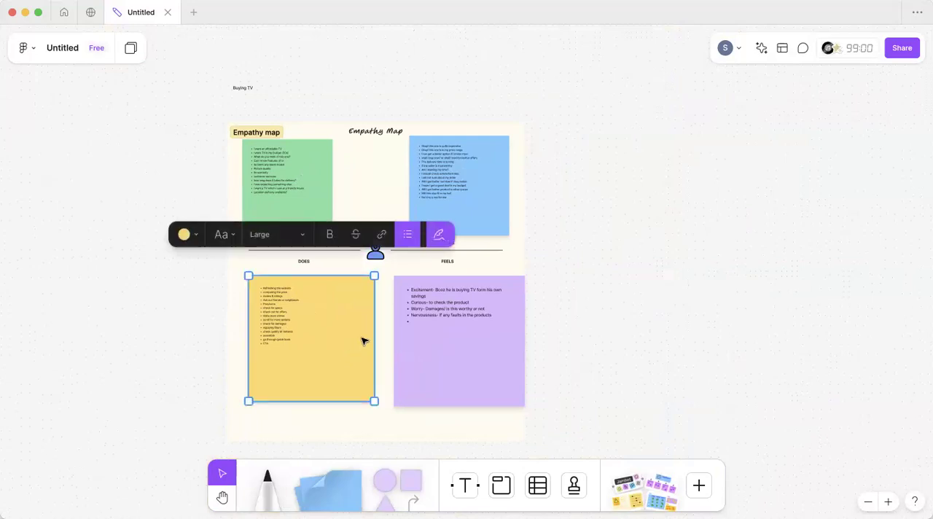
drag(349, 334, 310, 326)
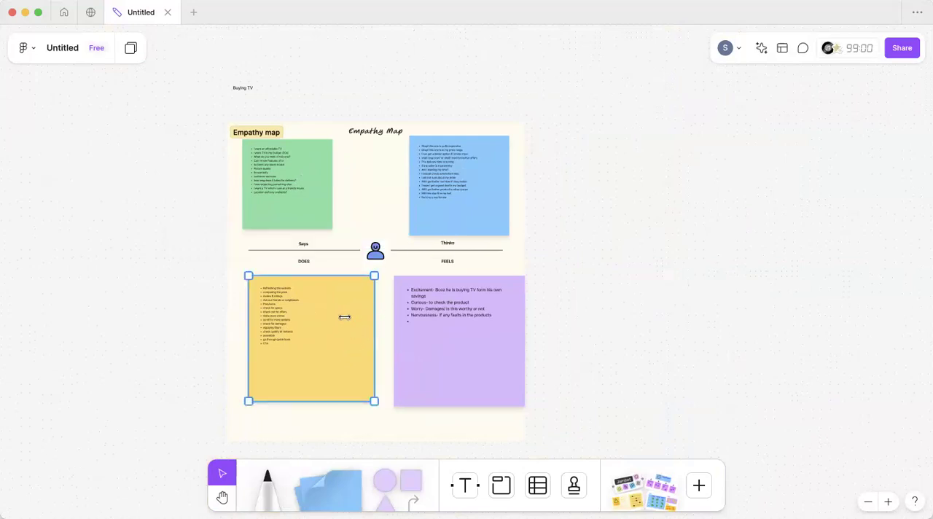
drag(317, 396, 306, 356)
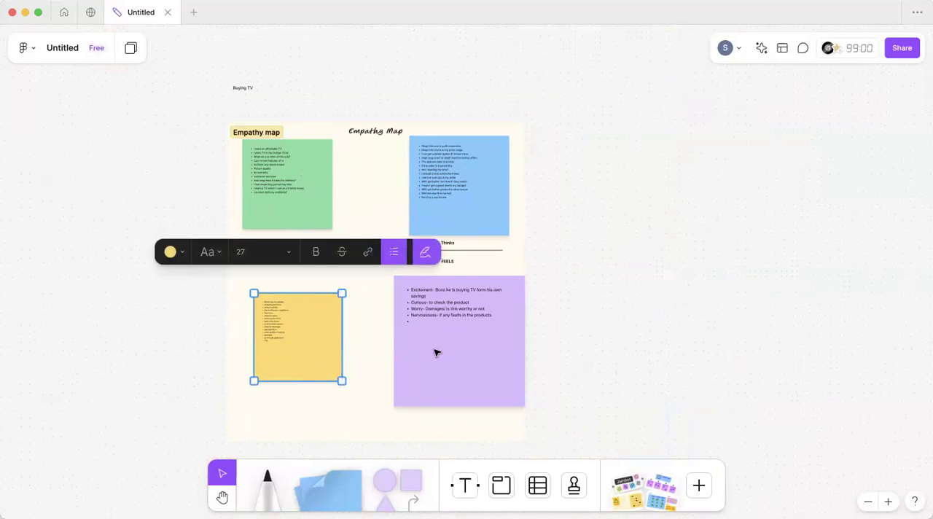
Step: Shrink the purple FEELS note to match the yellow note and align it beside that note under the FEELS heading
click(438, 354)
drag(503, 403, 446, 346)
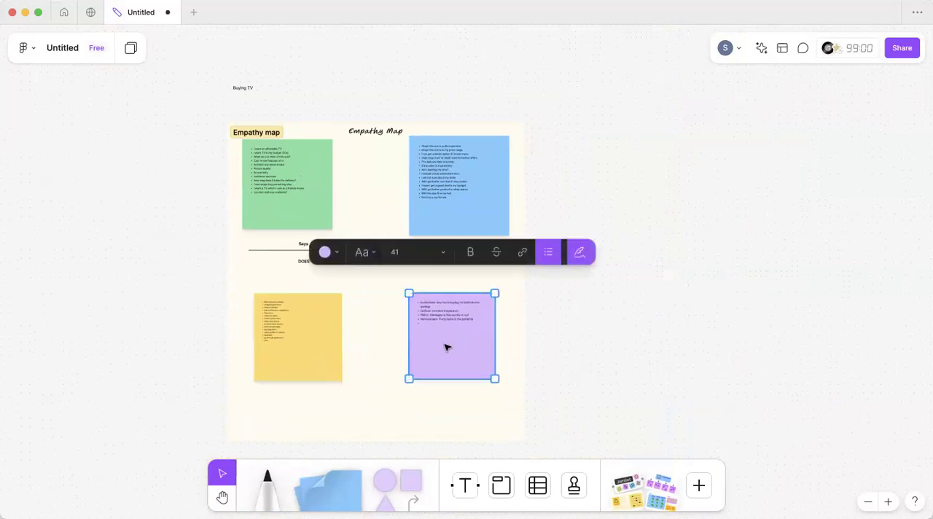
click(621, 406)
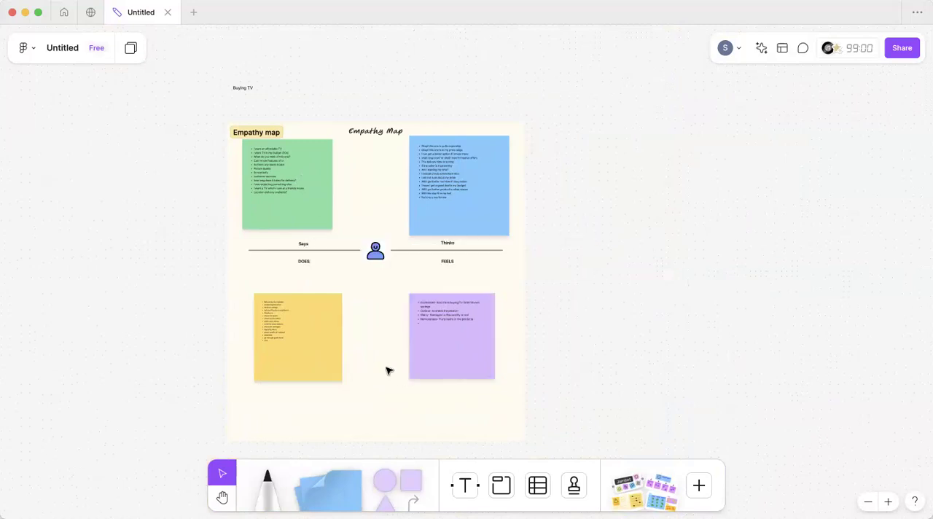
scroll(388, 371, up, 5)
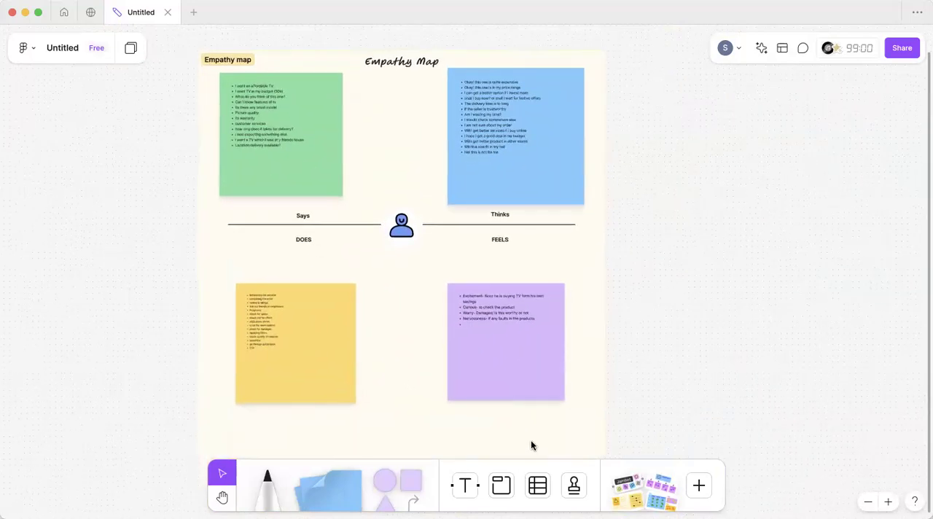